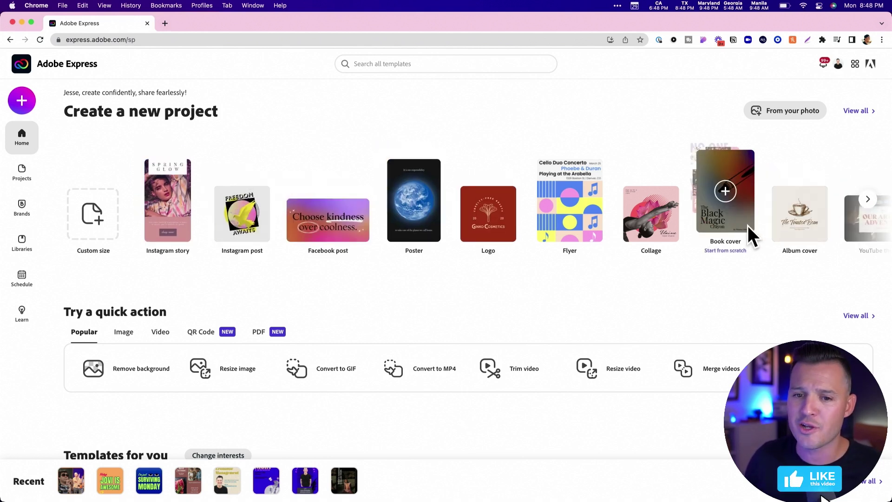
# - Scroll the Create a new project carousel to reveal the remaining project formats
pyautogui.click(867, 200)
pyautogui.click(867, 200)
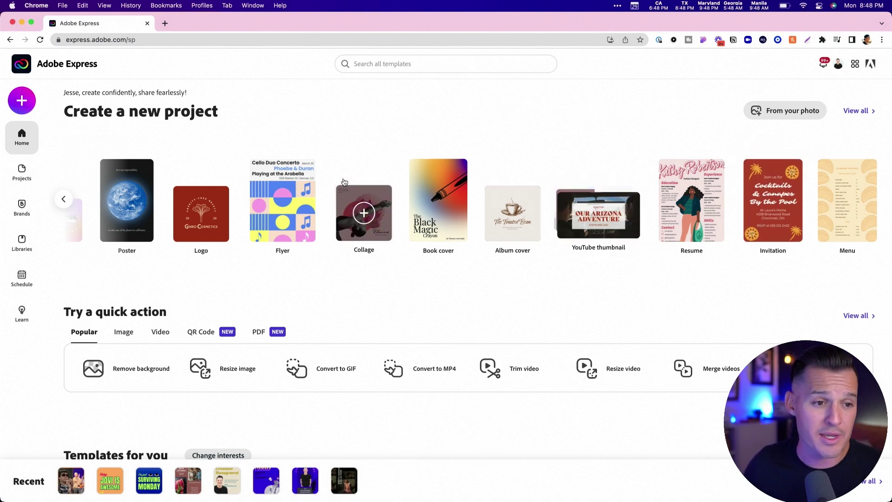
pyautogui.scroll(-3, 298, 181)
pyautogui.scroll(-1, 295, 172)
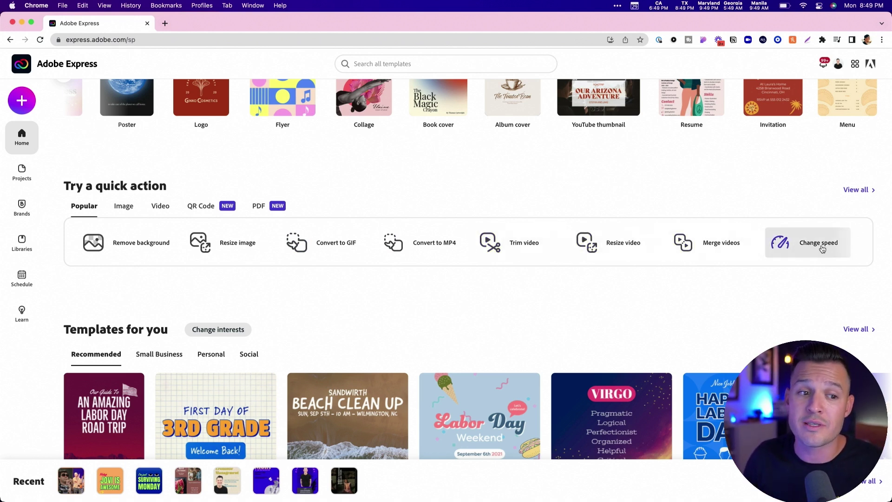
# - Browse the Image, Video, QR Code and PDF quick action sets, ending on PDF
pyautogui.click(124, 207)
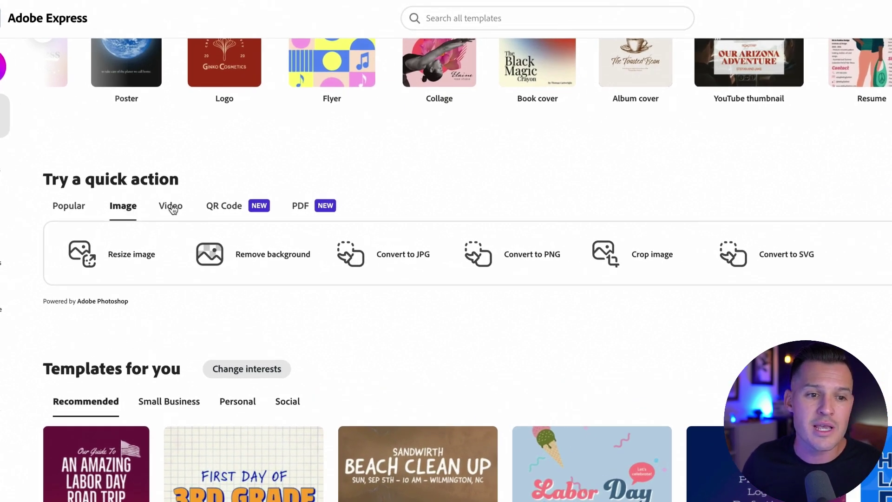
pyautogui.click(171, 208)
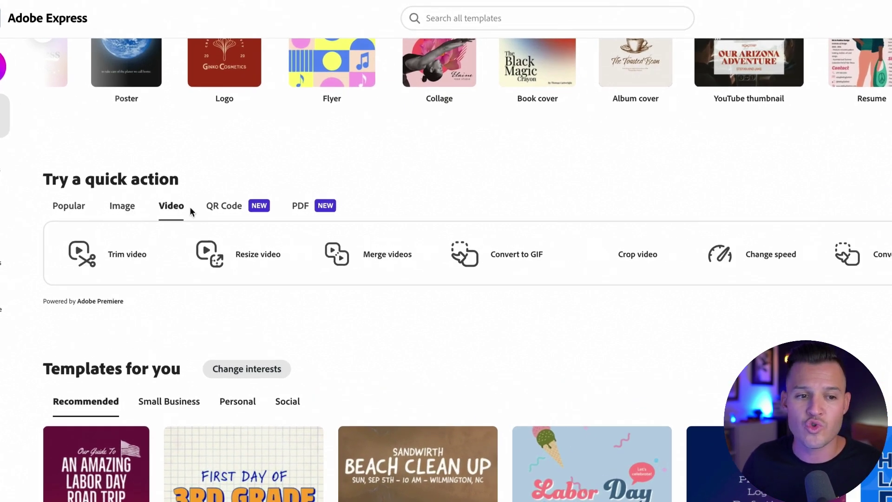
pyautogui.click(215, 211)
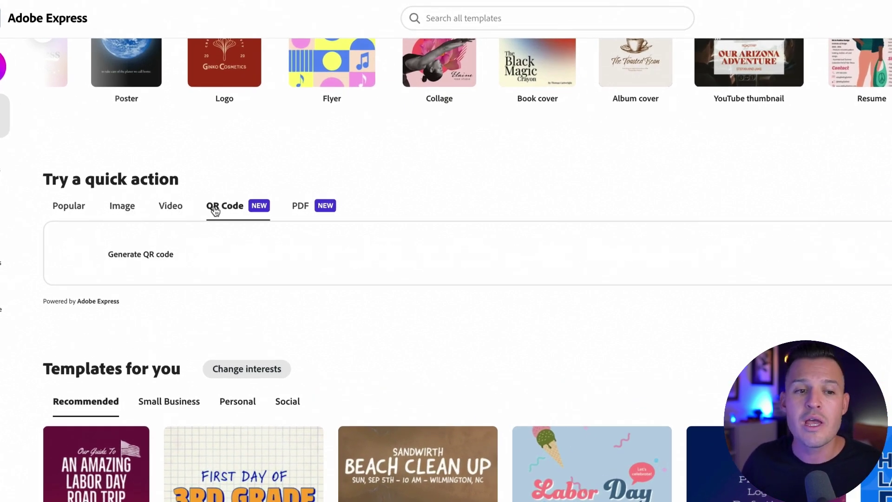
pyautogui.click(286, 207)
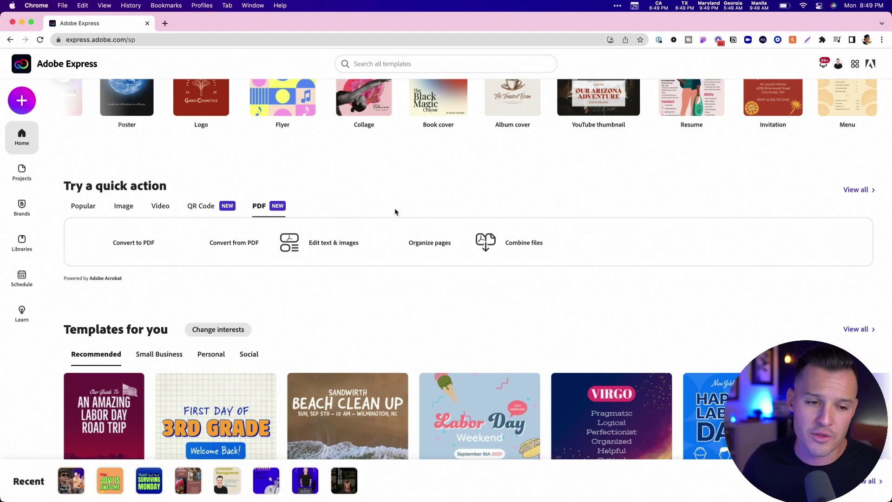
# - Switch Templates for you to the Social category
pyautogui.scroll(-3, 408, 216)
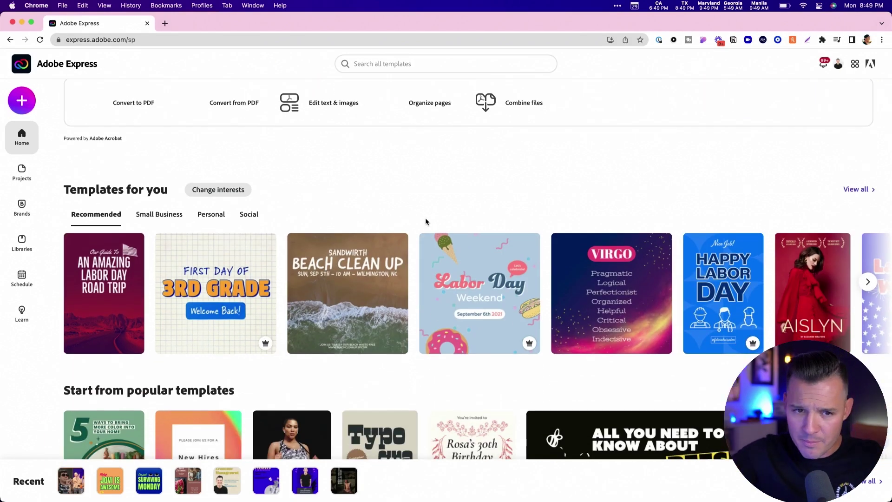
pyautogui.scroll(-2, 425, 221)
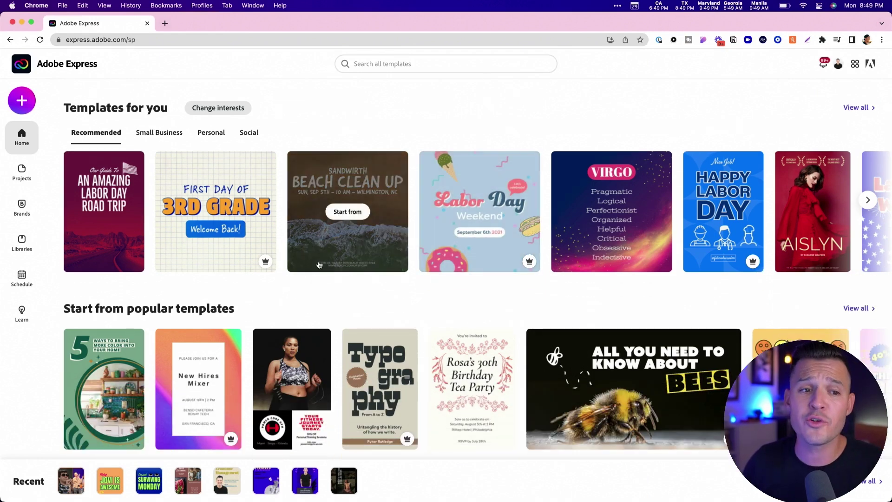
pyautogui.click(207, 135)
# - Scroll through the home page template rows to the popular templates with the Bees design
pyautogui.scroll(-5, 165, 205)
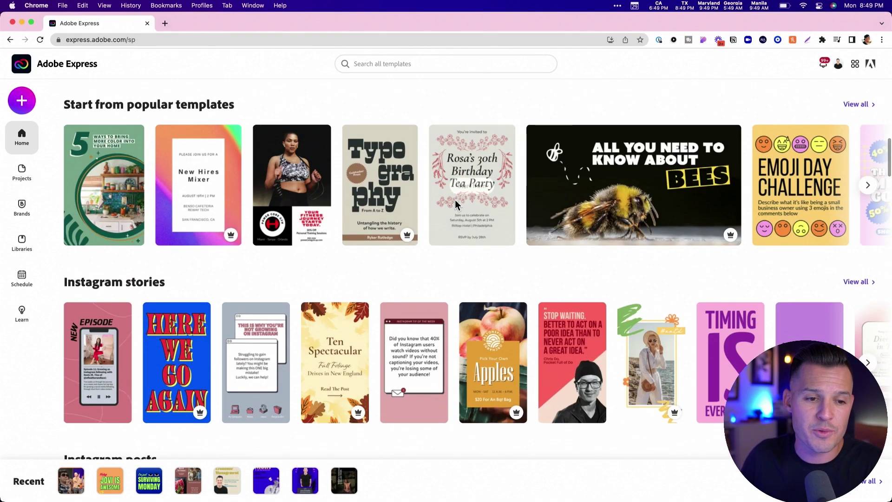
pyautogui.scroll(-15, 452, 204)
pyautogui.scroll(-10, 451, 208)
pyautogui.scroll(8, 431, 213)
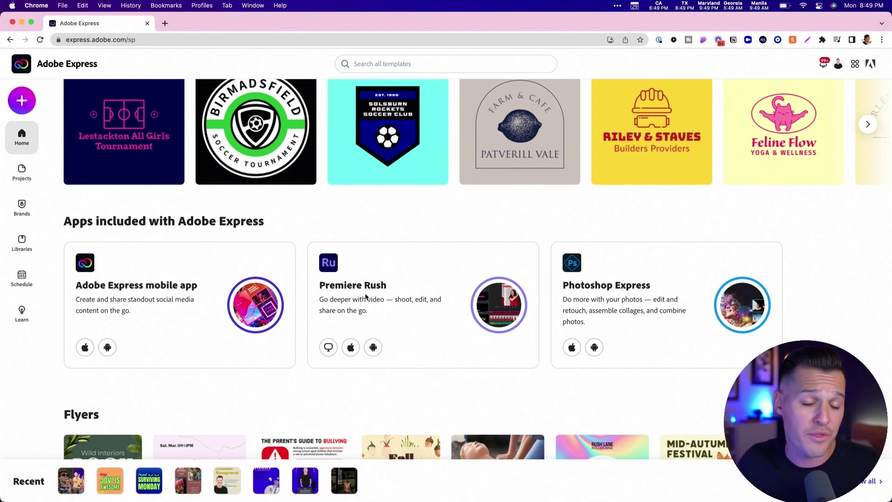
pyautogui.scroll(-10, 366, 296)
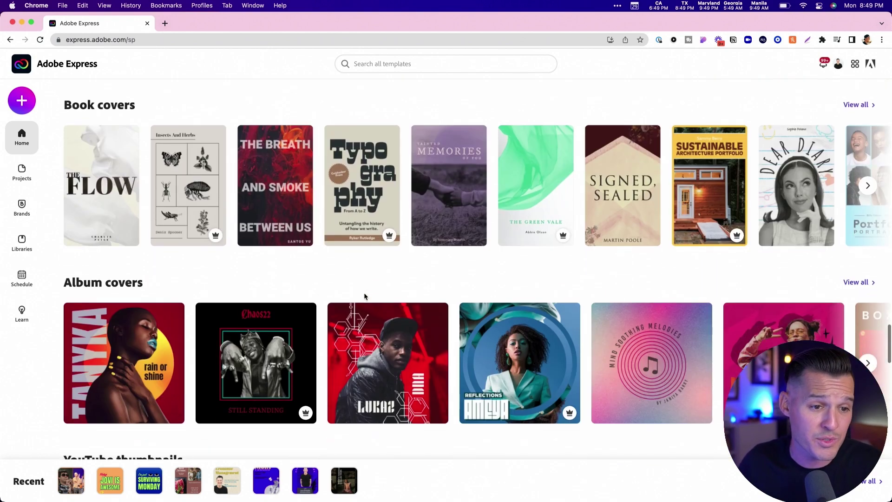
pyautogui.scroll(-5, 328, 280)
pyautogui.scroll(3, 328, 283)
pyautogui.scroll(-4, 329, 283)
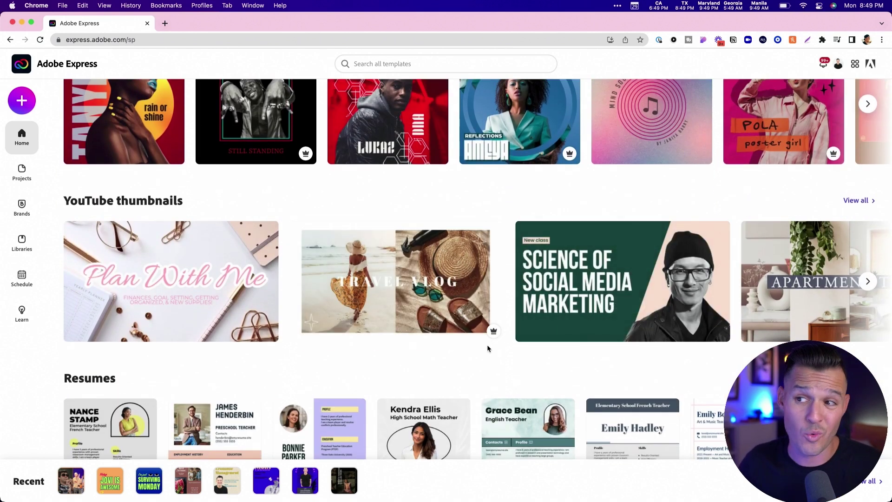
pyautogui.scroll(-15, 498, 344)
pyautogui.scroll(20, 502, 312)
pyautogui.scroll(3, 506, 317)
pyautogui.scroll(-3, 507, 316)
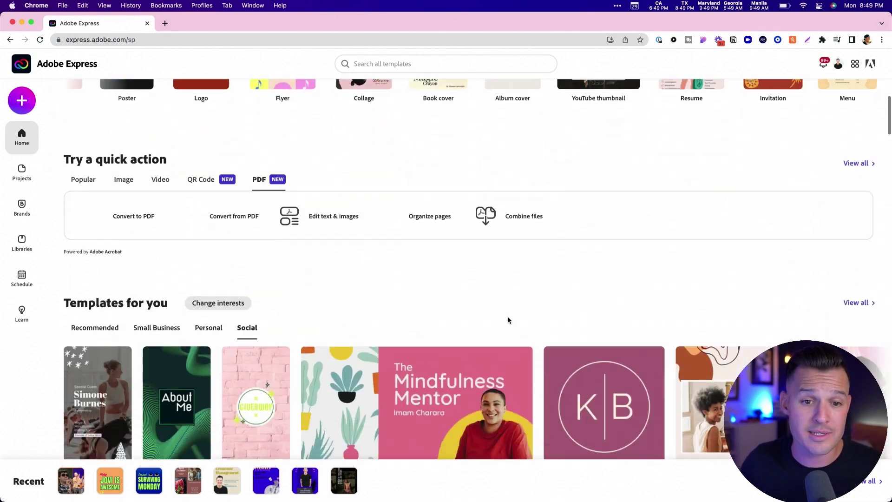
pyautogui.scroll(-5, 507, 316)
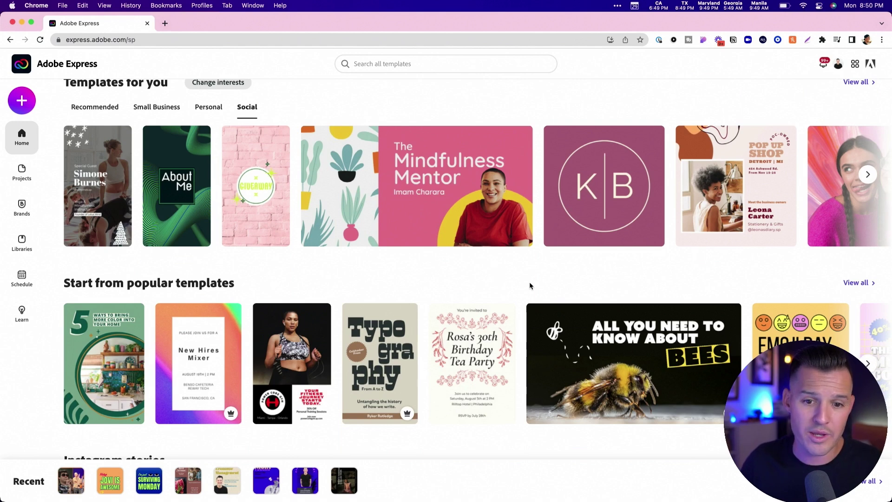
# - Start a new design from the Bees template, with the Templates panel showing
pyautogui.moveTo(642, 350)
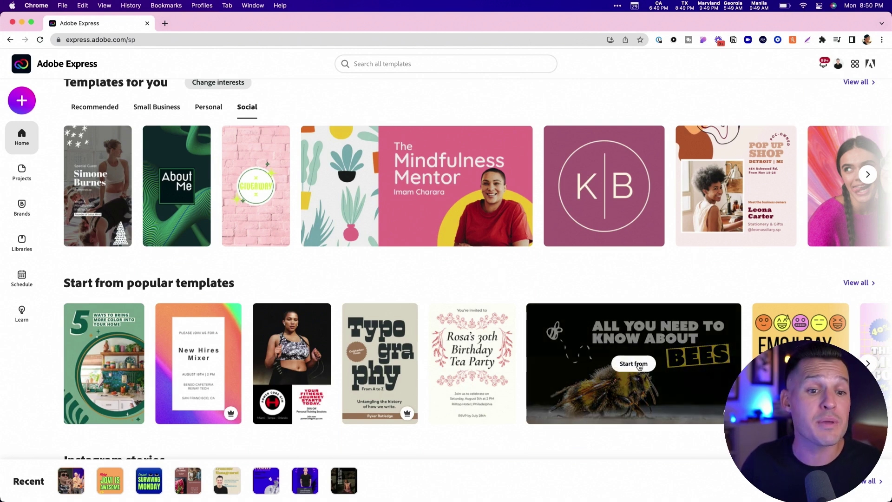
pyautogui.click(638, 365)
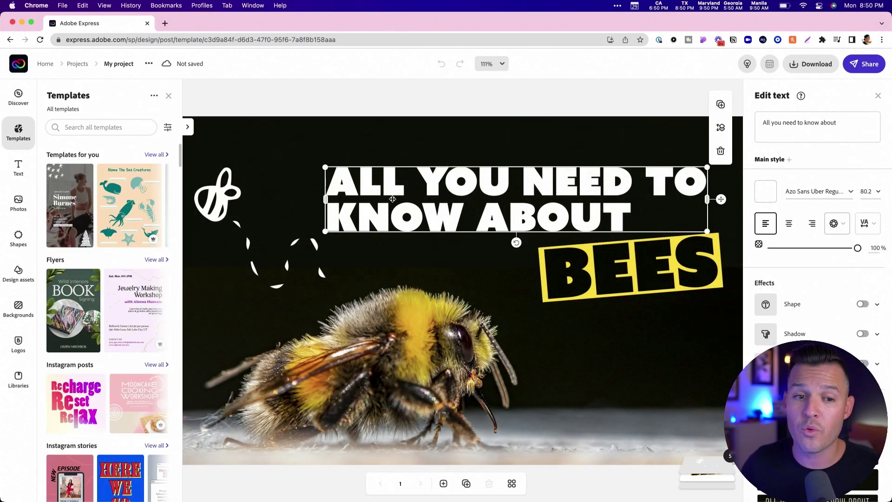
pyautogui.click(18, 136)
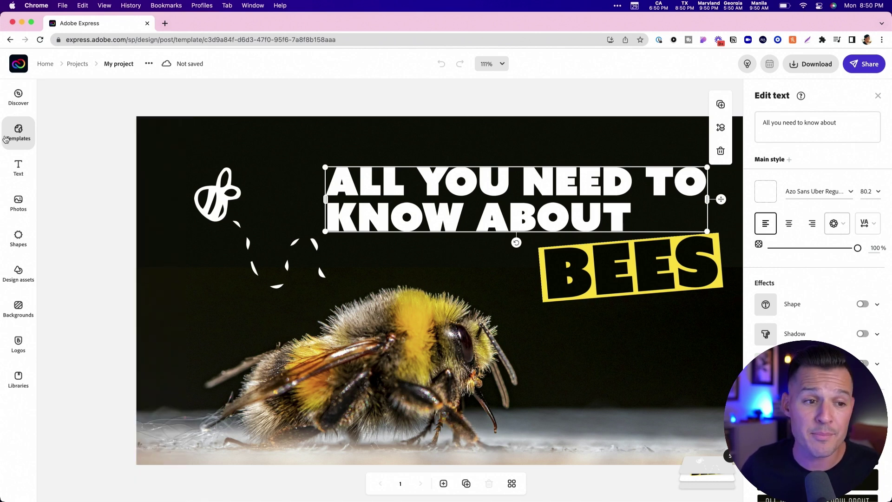
pyautogui.click(15, 136)
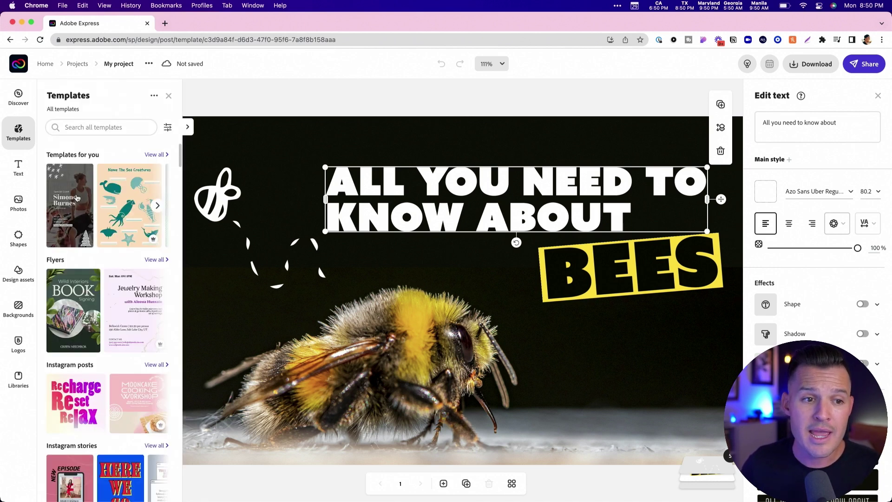
# - Browse the Templates, Text, Photos and Shapes libraries in the left rail
pyautogui.scroll(-6, 78, 194)
pyautogui.scroll(-2, 77, 198)
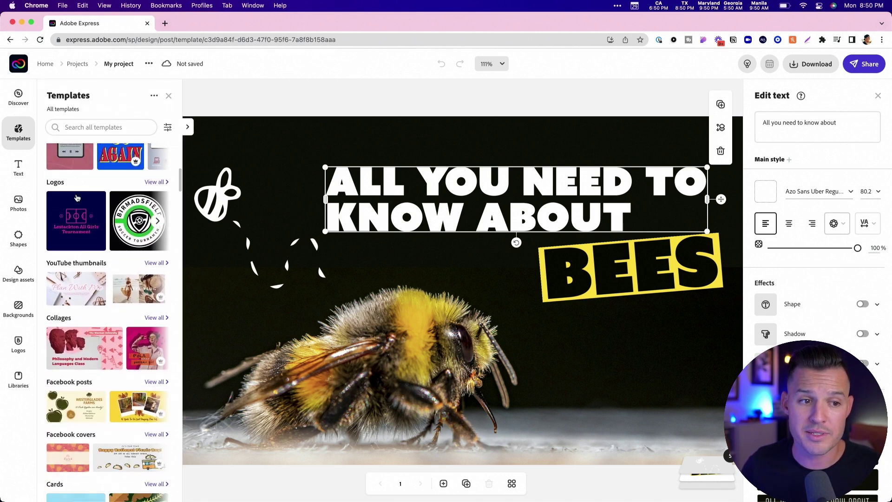
pyautogui.click(19, 168)
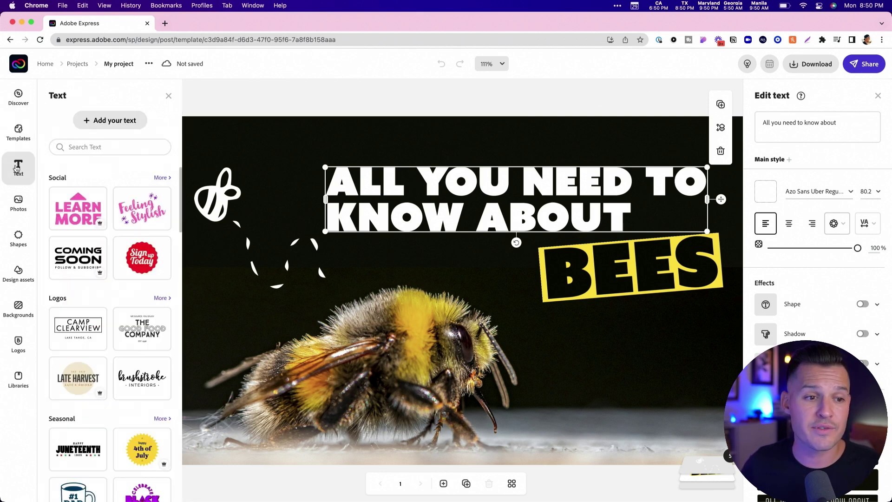
pyautogui.click(19, 203)
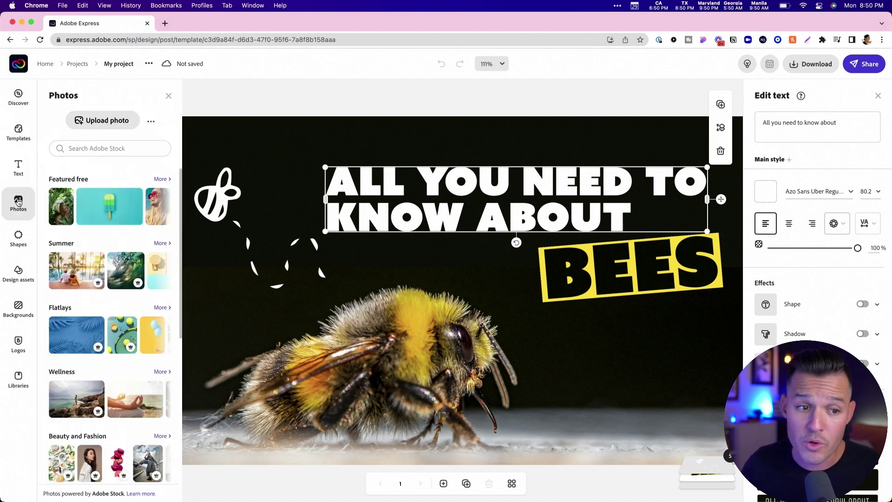
pyautogui.click(20, 240)
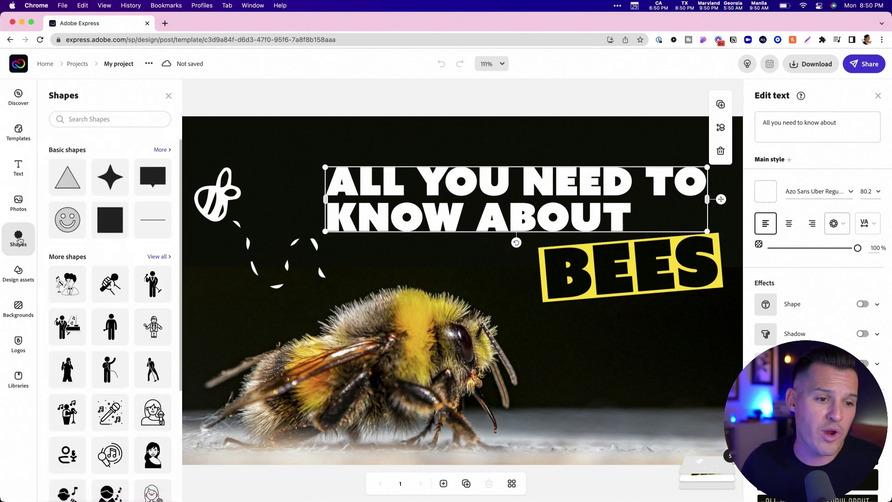
pyautogui.moveTo(66, 286); pyautogui.dragTo(281, 193)
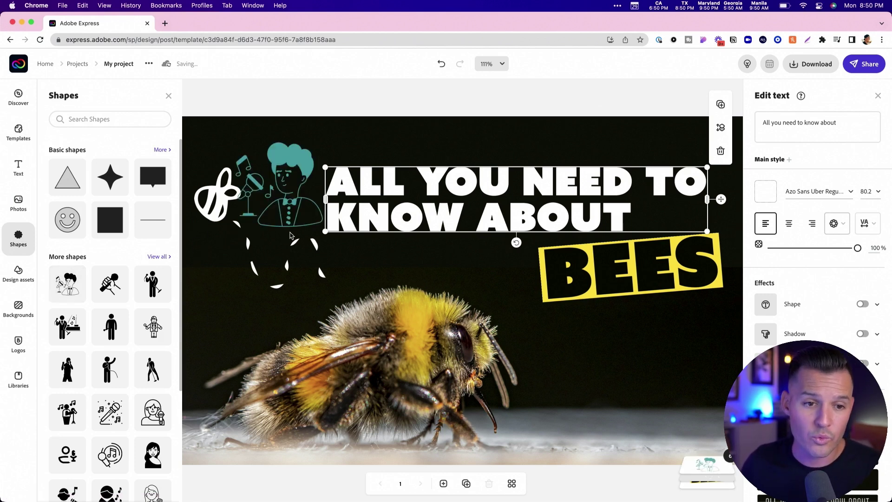
pyautogui.moveTo(294, 176); pyautogui.dragTo(606, 356)
pyautogui.click(606, 353)
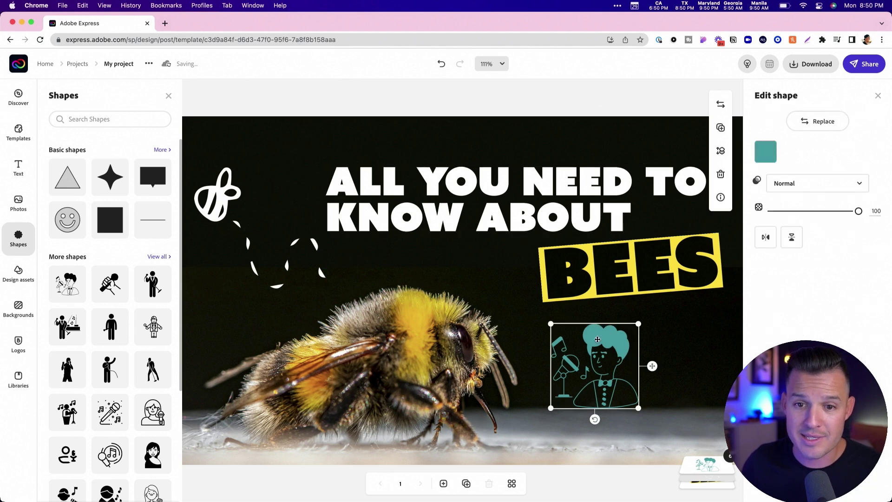
pyautogui.click(765, 151)
pyautogui.click(795, 201)
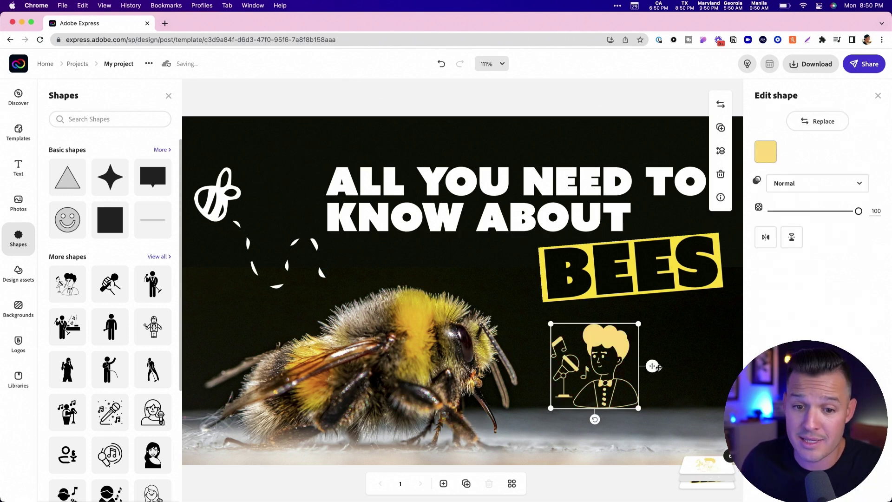
pyautogui.click(625, 349)
pyautogui.click(622, 348)
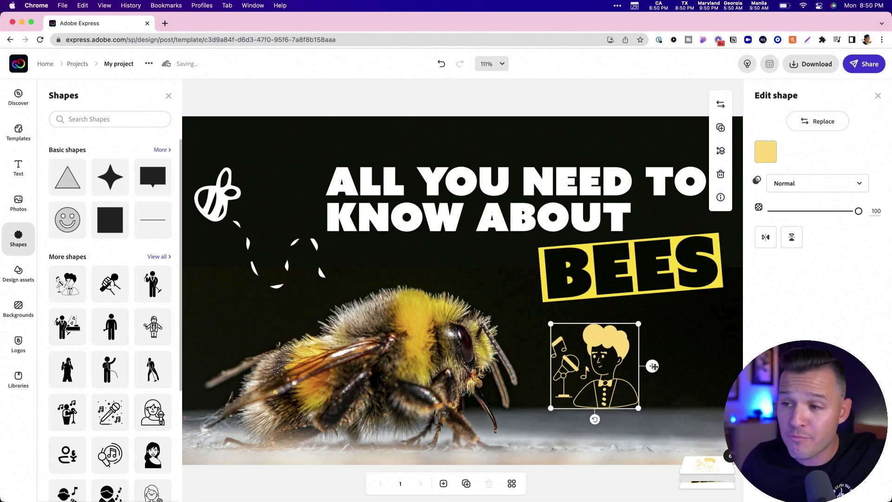
pyautogui.moveTo(594, 421)
pyautogui.mouseDown()
pyautogui.moveTo(639, 392)
pyautogui.moveTo(585, 419)
pyautogui.mouseUp()
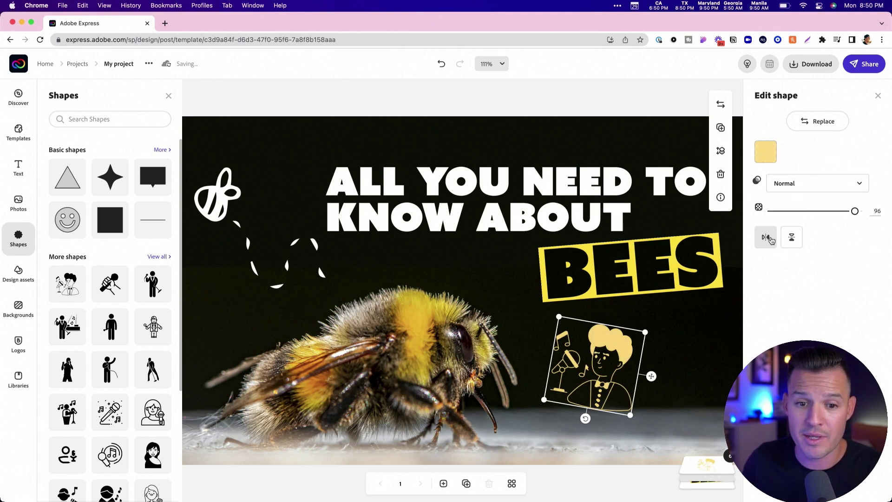
pyautogui.click(765, 238)
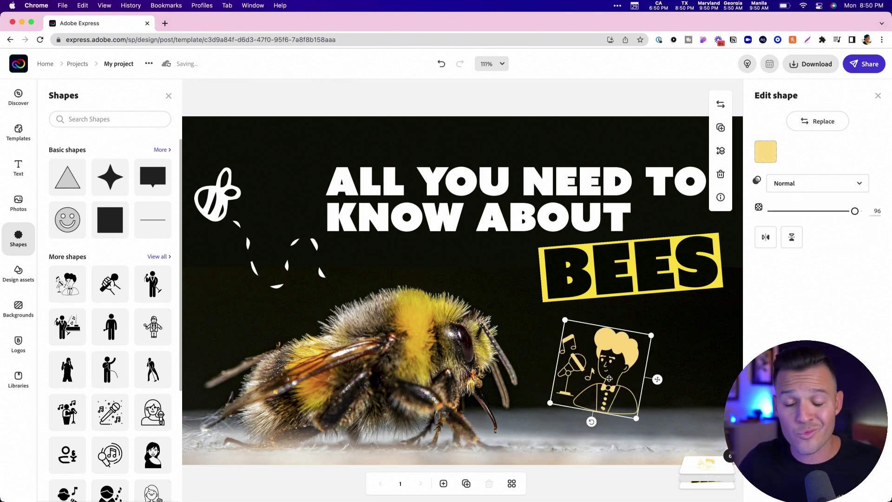
pyautogui.press('Delete')
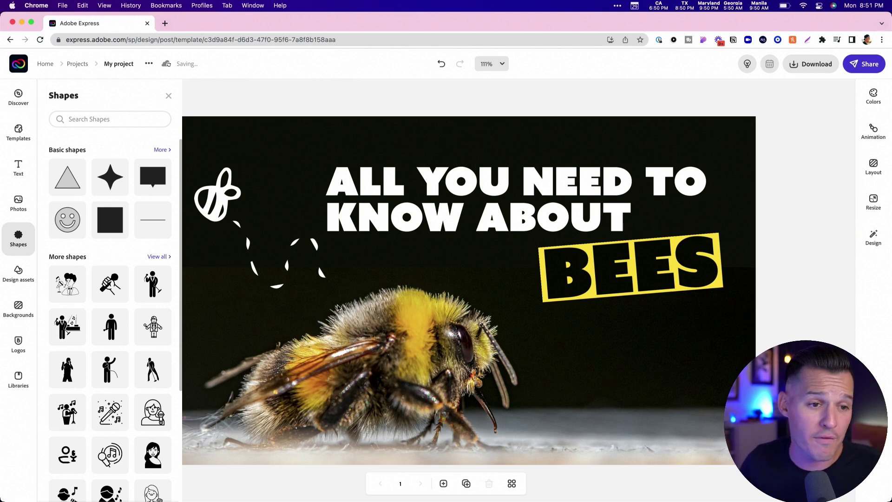
# - Browse Backgrounds, Design assets and the Libraries list, then select the headline for editing
pyautogui.click(19, 310)
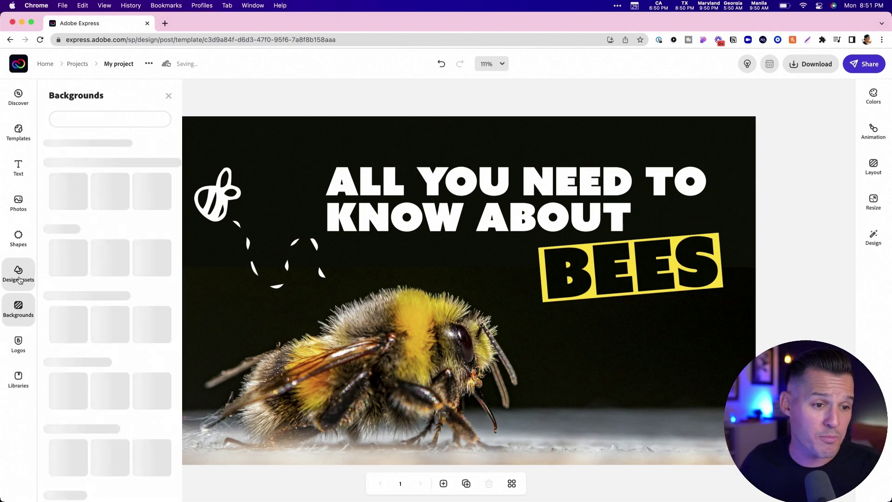
pyautogui.click(19, 274)
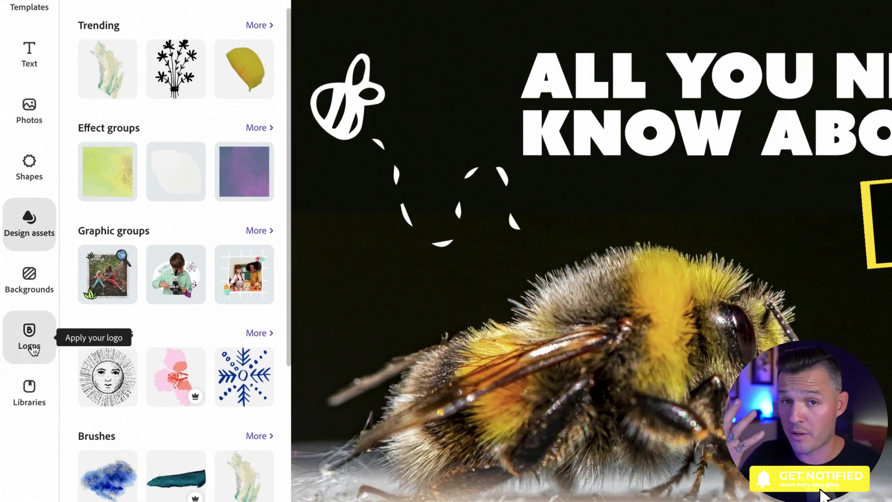
pyautogui.click(35, 388)
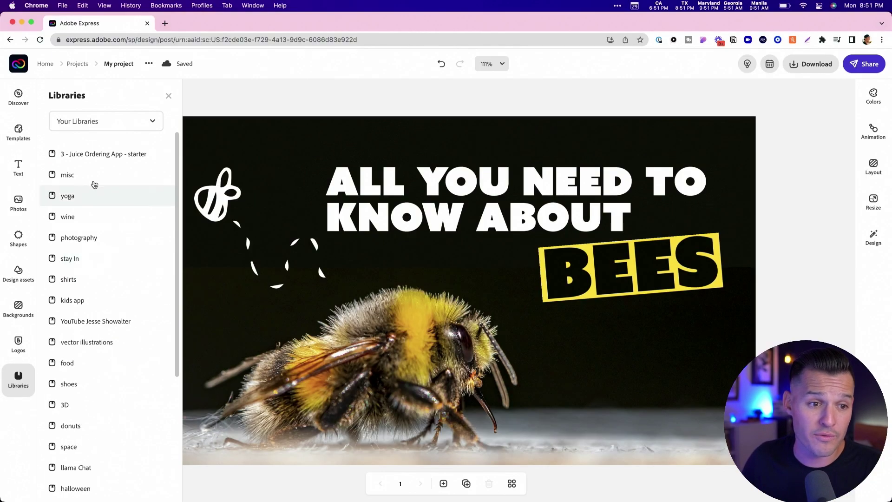
pyautogui.scroll(-5, 132, 244)
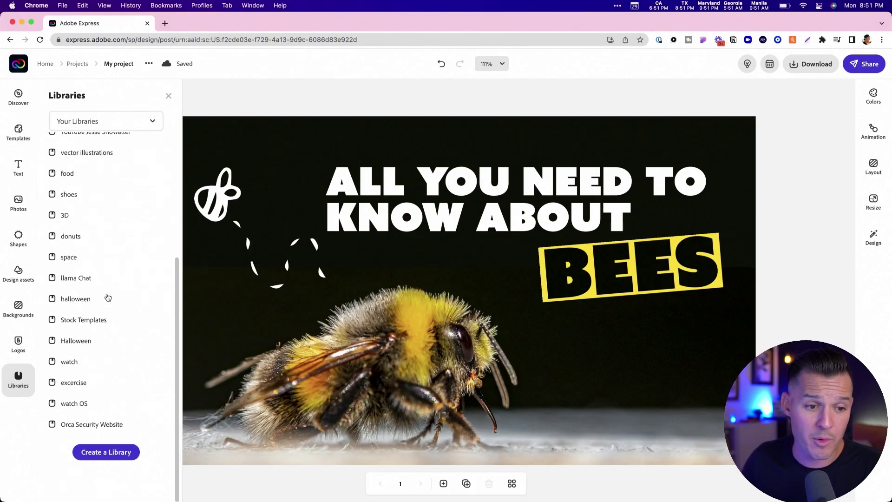
pyautogui.scroll(5, 135, 246)
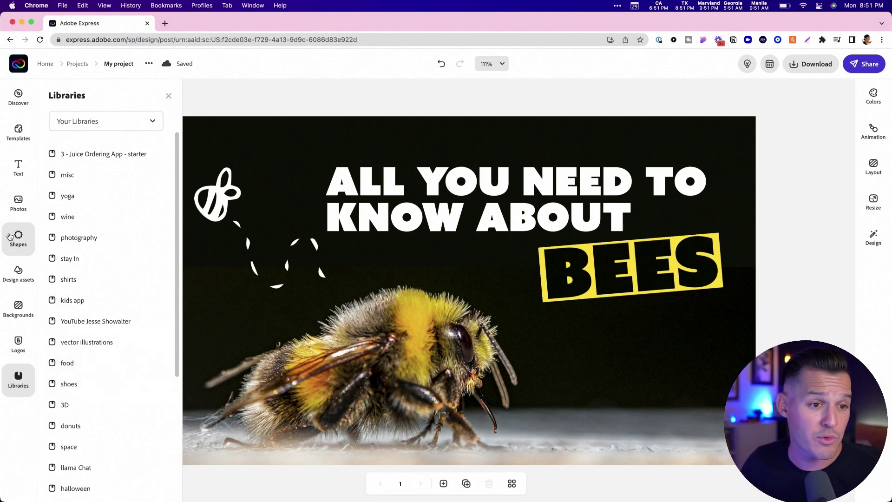
pyautogui.click(471, 227)
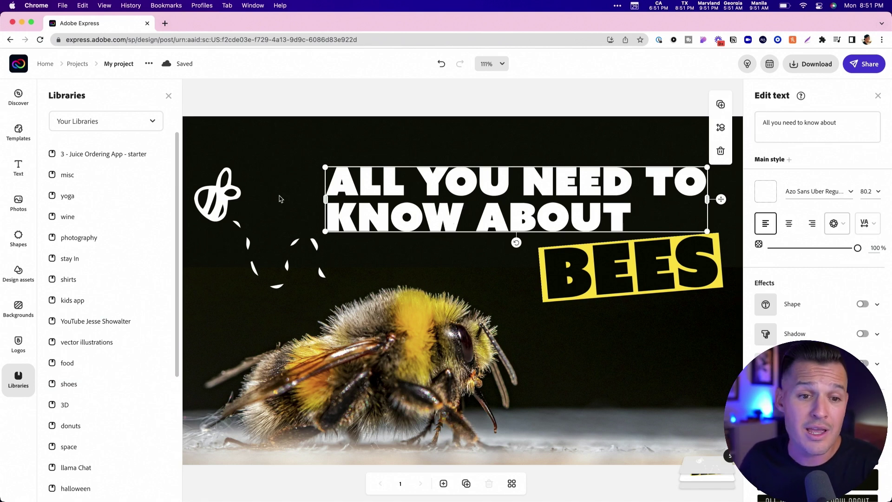
# - Replace the headline text with 'real time', keeping the Azo Sans Uber Regular font
pyautogui.moveTo(761, 122); pyautogui.dragTo(833, 128)
pyautogui.write('sdkjlfhsdkjfhsdjkhfjkdsh f')
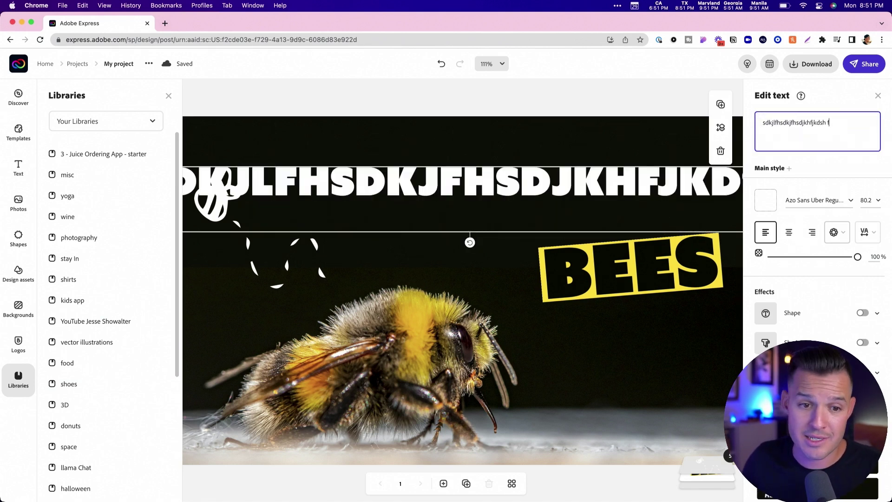
pyautogui.press('super+a')
pyautogui.write('real time')
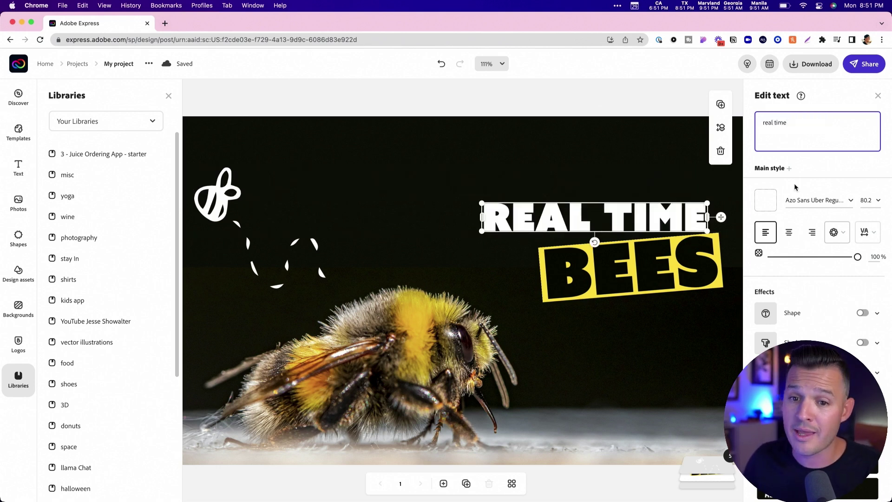
pyautogui.click(827, 200)
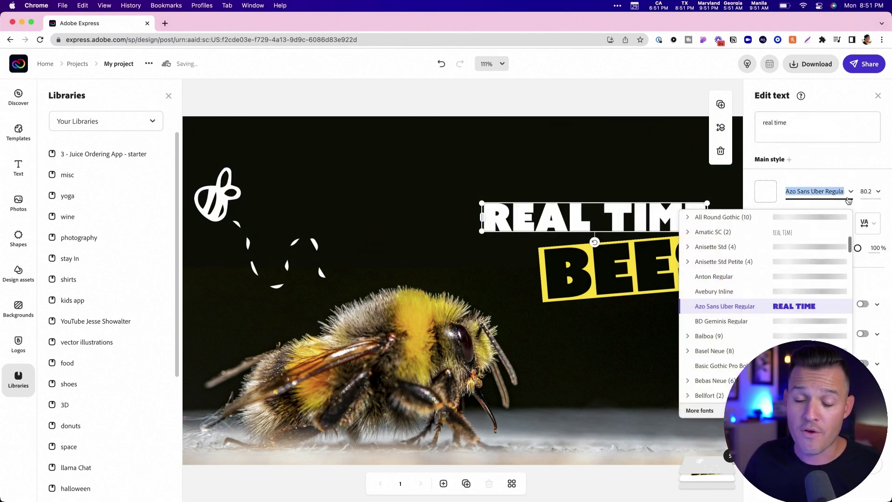
pyautogui.click(851, 194)
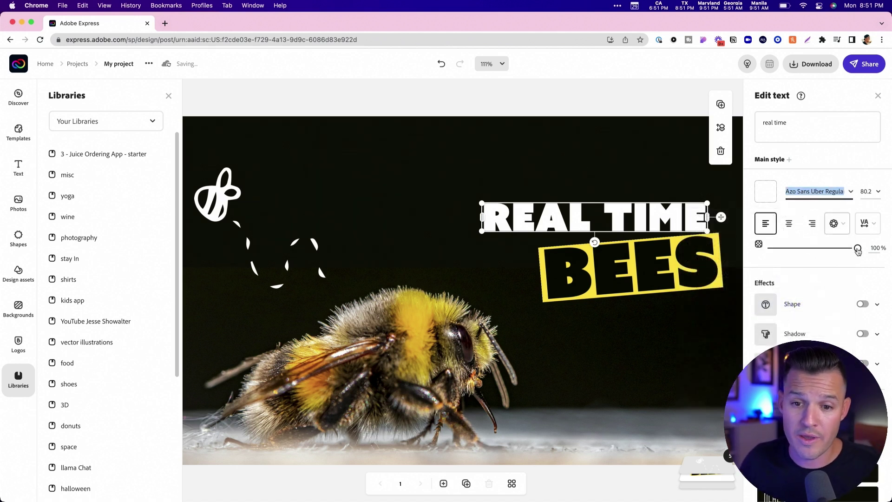
pyautogui.scroll(-2, 836, 285)
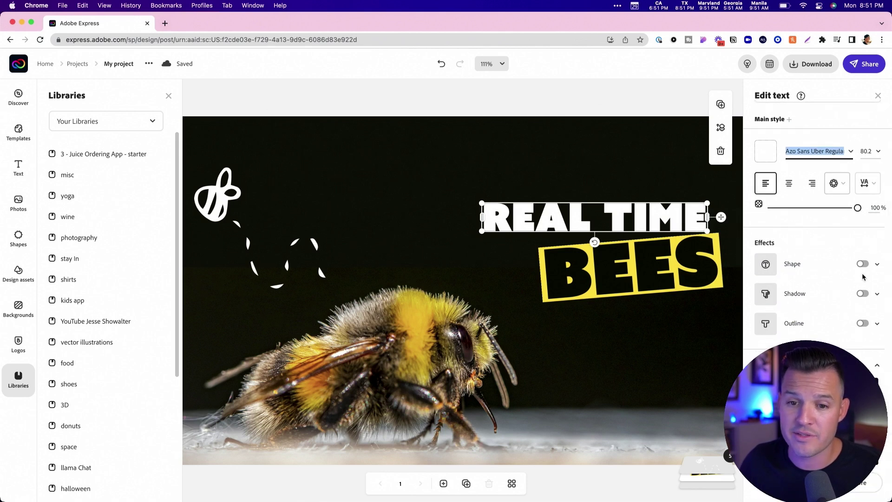
# - Add a yellow drop shadow to the REAL TIME headline
pyautogui.click(863, 295)
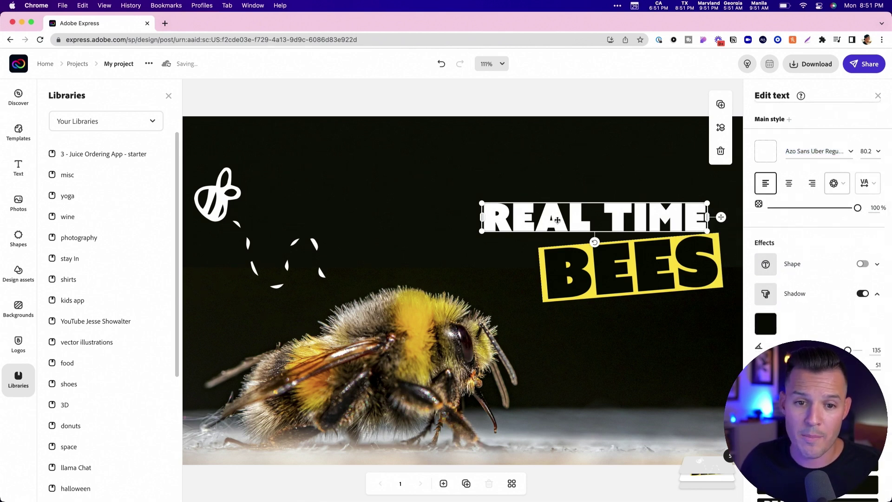
pyautogui.moveTo(546, 213); pyautogui.dragTo(491, 181)
pyautogui.click(767, 327)
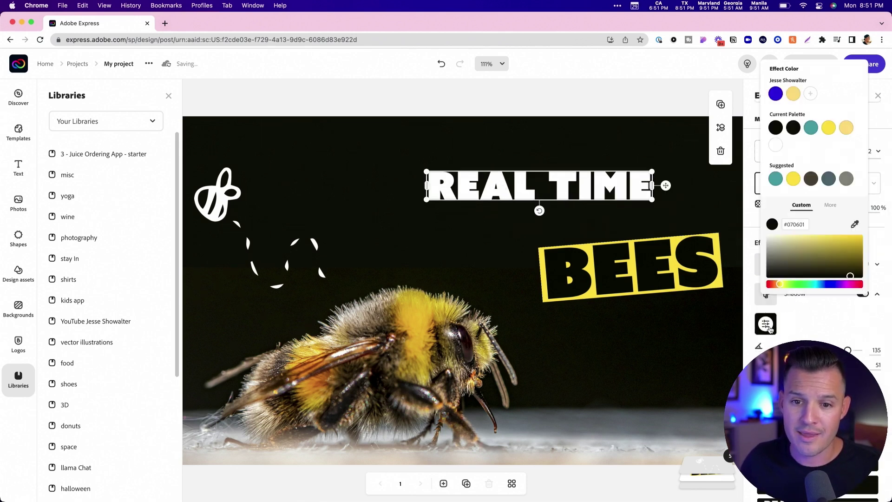
pyautogui.click(857, 253)
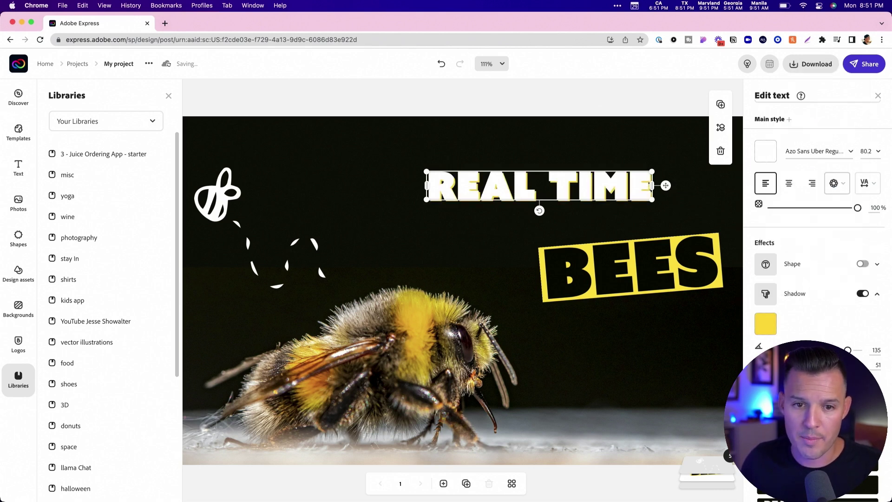
# - Enlarge the REAL TIME headline and position it just above BEES, closing the side panels
pyautogui.scroll(-4, 818, 279)
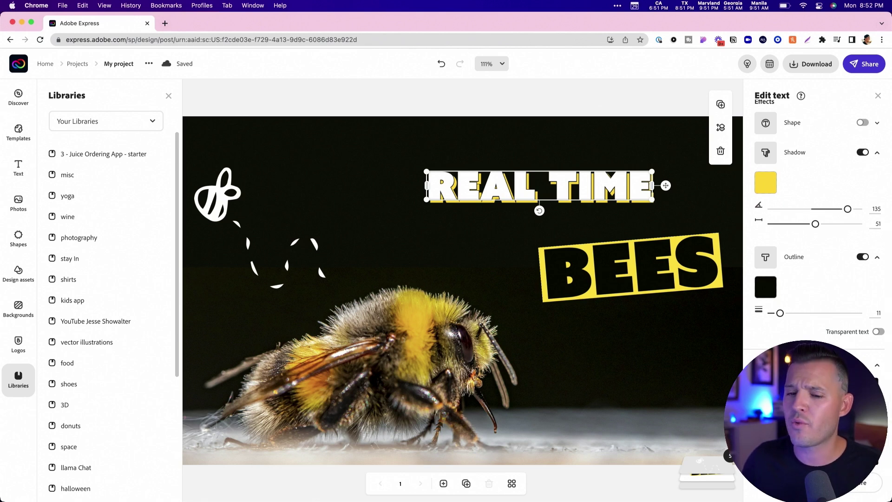
pyautogui.scroll(3, 877, 368)
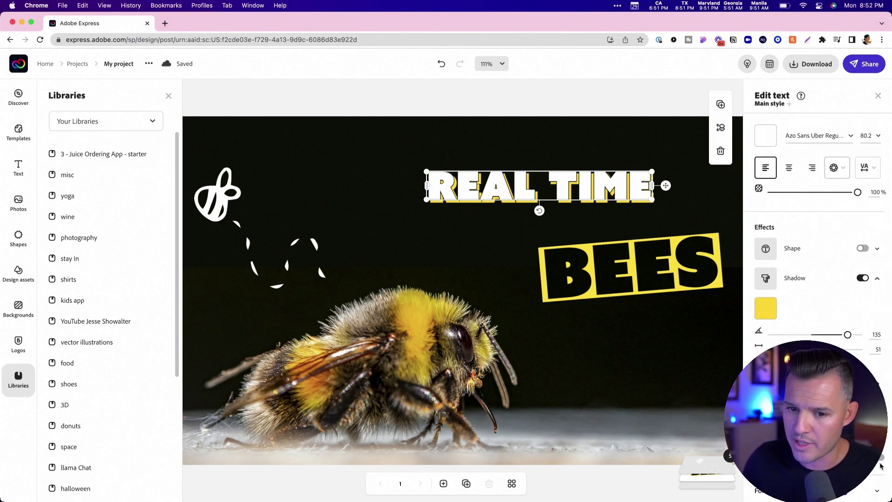
pyautogui.scroll(-3, 877, 368)
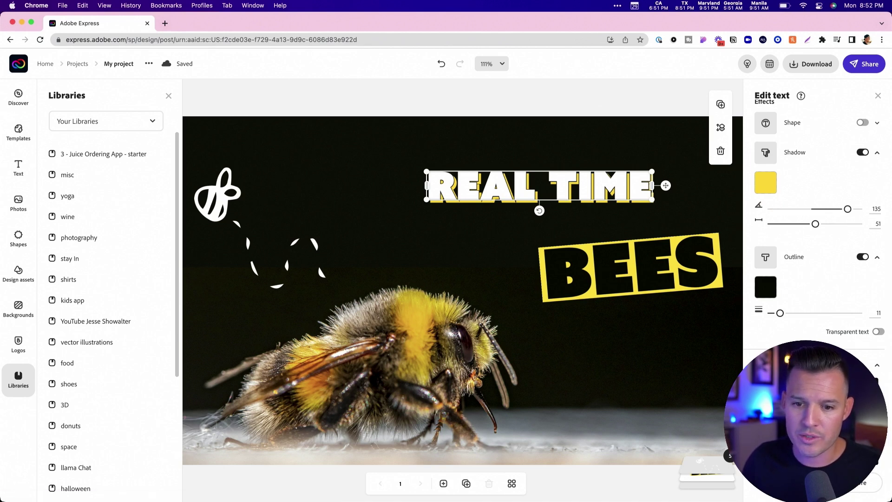
pyautogui.moveTo(551, 198); pyautogui.dragTo(693, 235)
pyautogui.moveTo(654, 215); pyautogui.dragTo(673, 206)
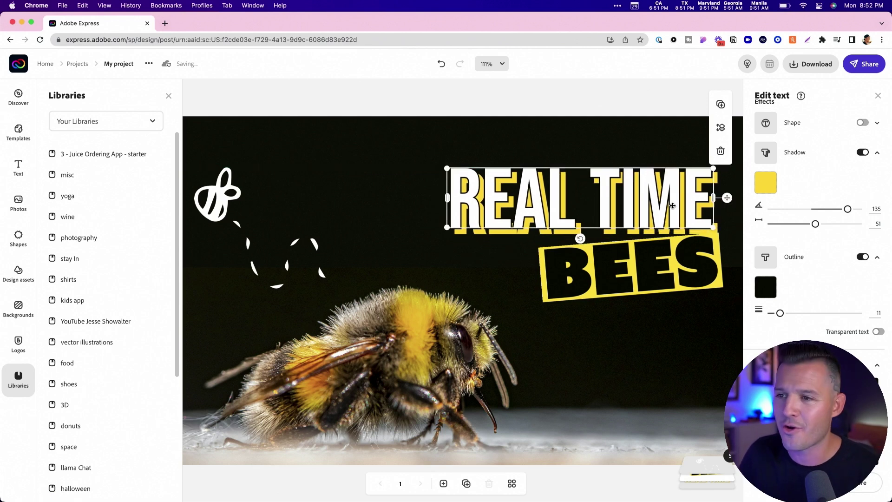
pyautogui.click(427, 89)
pyautogui.click(18, 97)
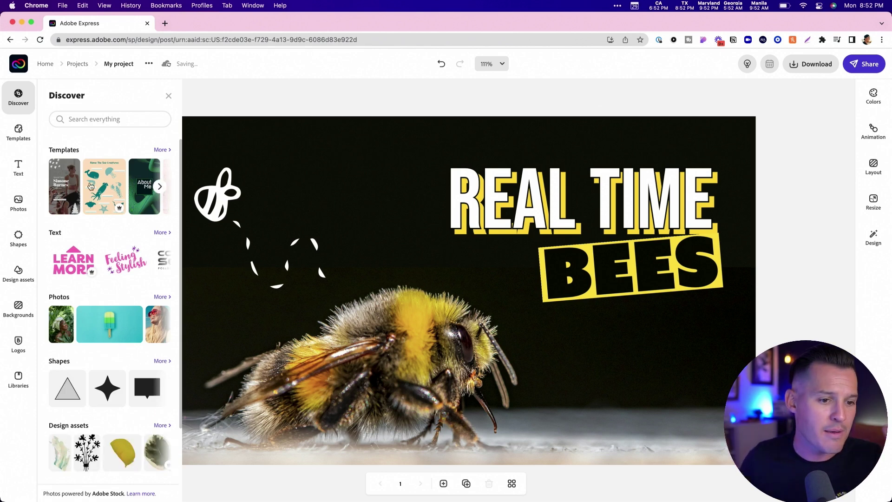
# - Return to the home page and reopen the saved bee project from Recent projects
pyautogui.scroll(-3, 86, 232)
pyautogui.scroll(3, 87, 244)
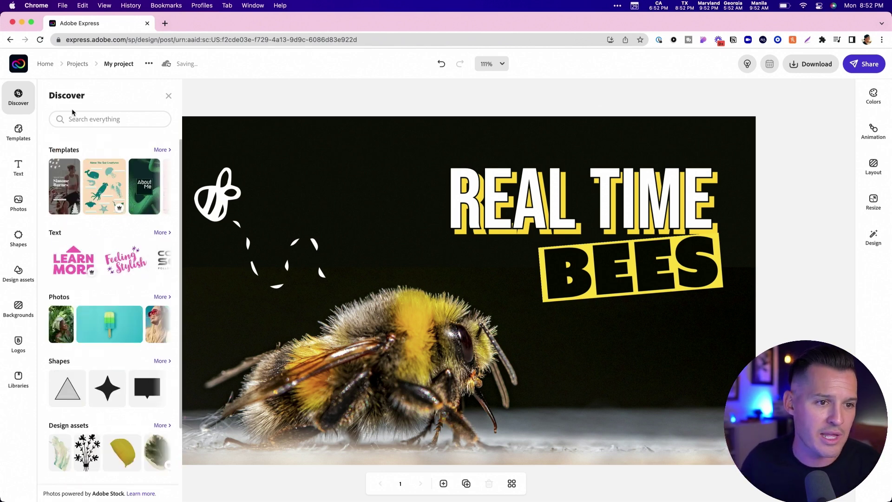
pyautogui.click(45, 64)
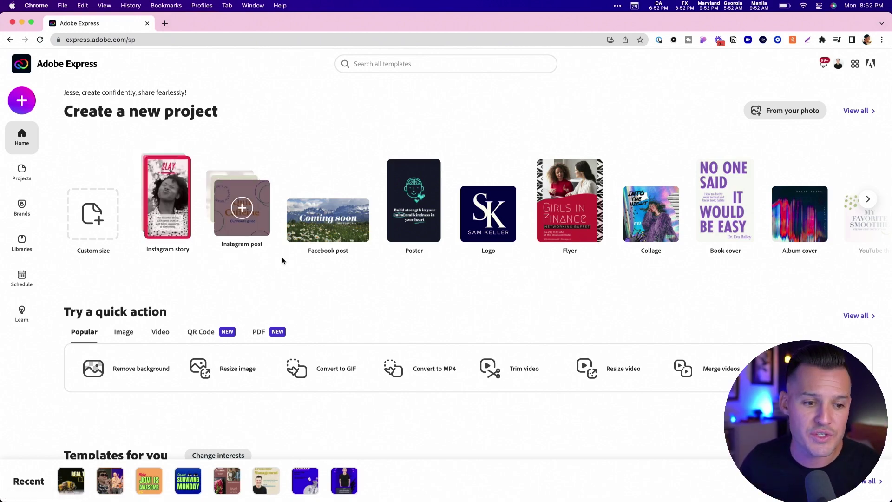
pyautogui.scroll(-5, 236, 396)
pyautogui.scroll(-4, 235, 396)
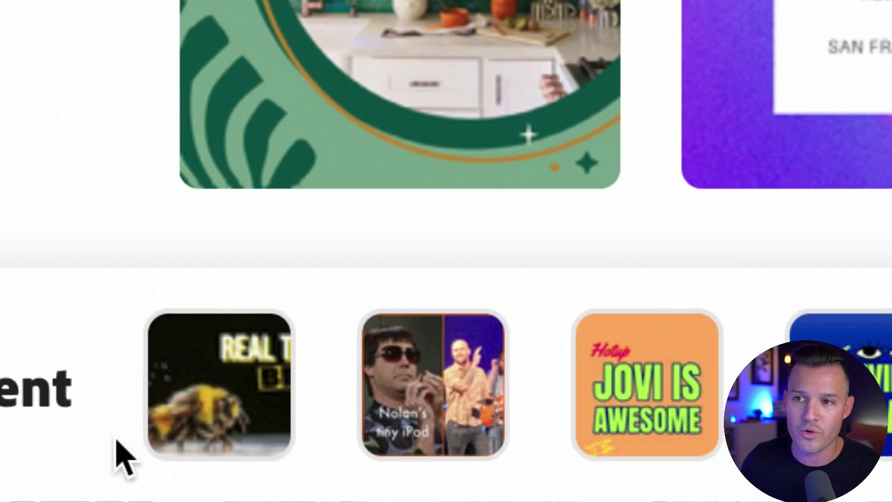
pyautogui.click(204, 400)
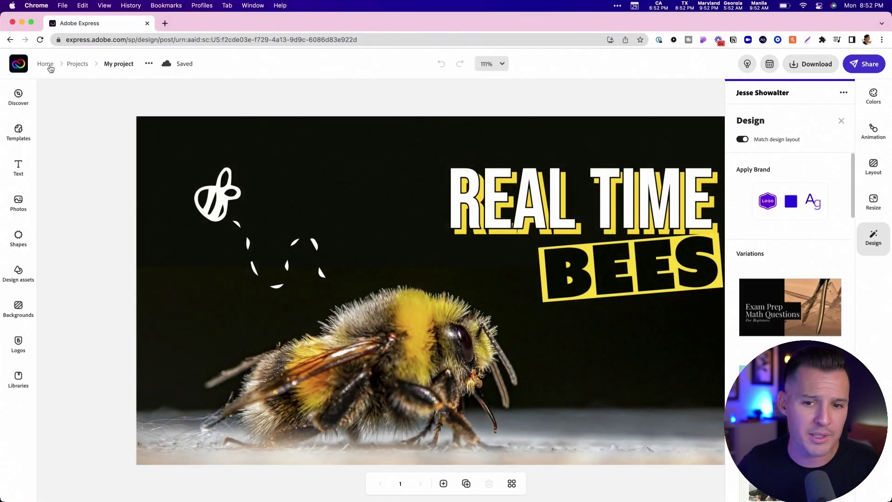
# - Go back to the home page and scroll down to the Instagram story templates
pyautogui.click(50, 69)
pyautogui.scroll(-8, 347, 275)
pyautogui.scroll(-8, 353, 276)
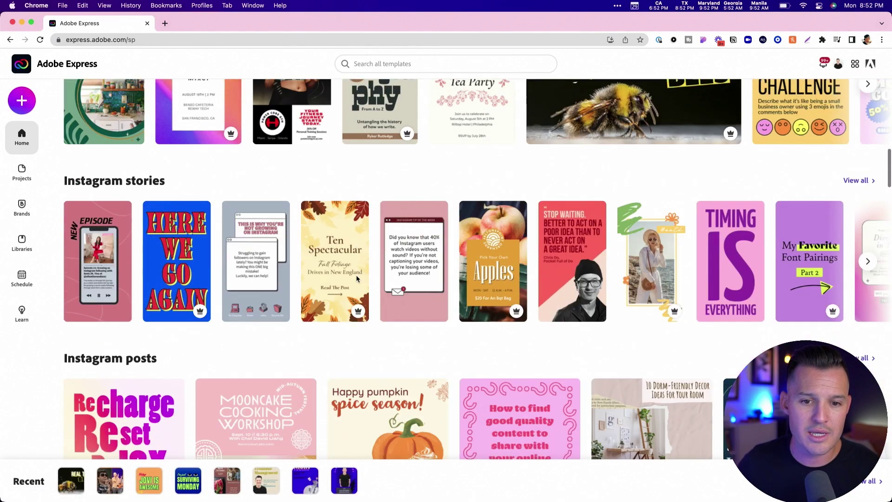
pyautogui.scroll(-4, 355, 277)
pyautogui.scroll(5, 356, 275)
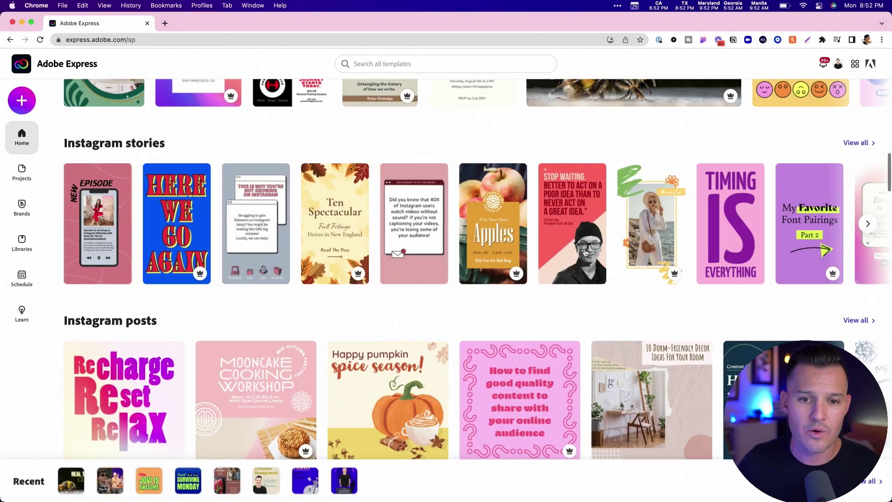
# - Start a design from the Stop Waiting story template and delete its portrait photo
pyautogui.click(576, 228)
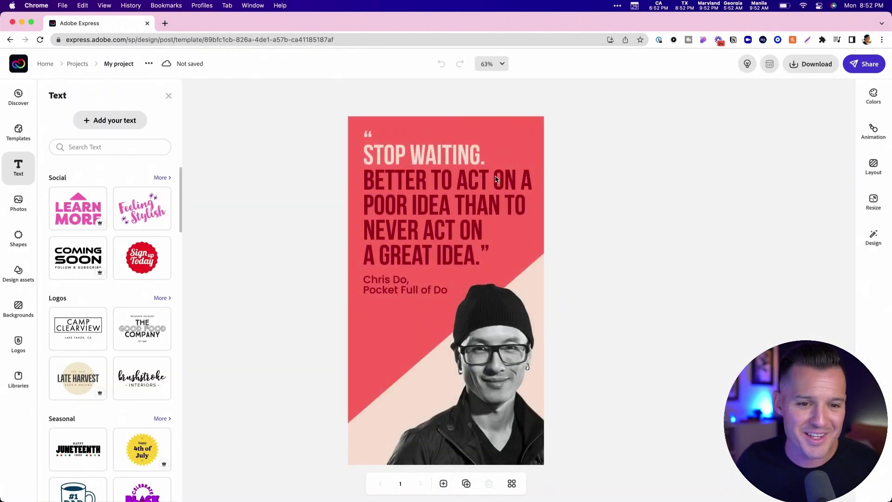
pyautogui.click(507, 370)
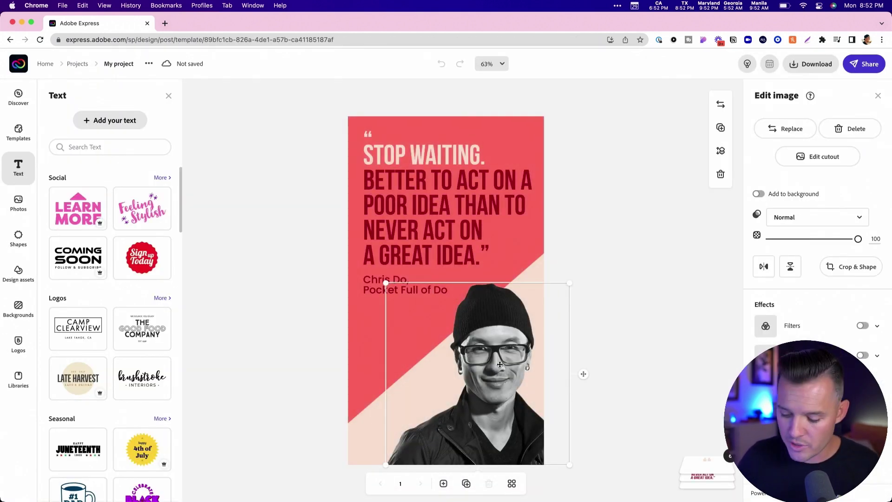
pyautogui.press('Delete')
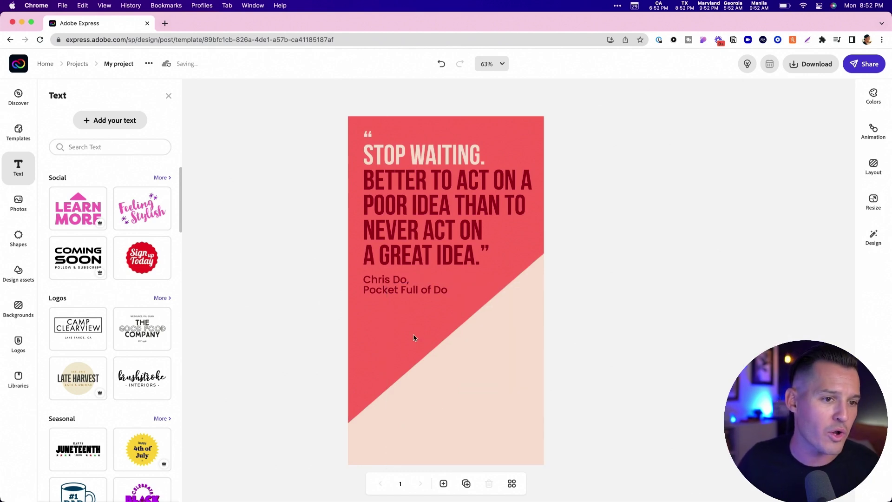
# - Upload avatar-new.jpg, place it on the story, and nudge it slightly right and down
pyautogui.click(18, 203)
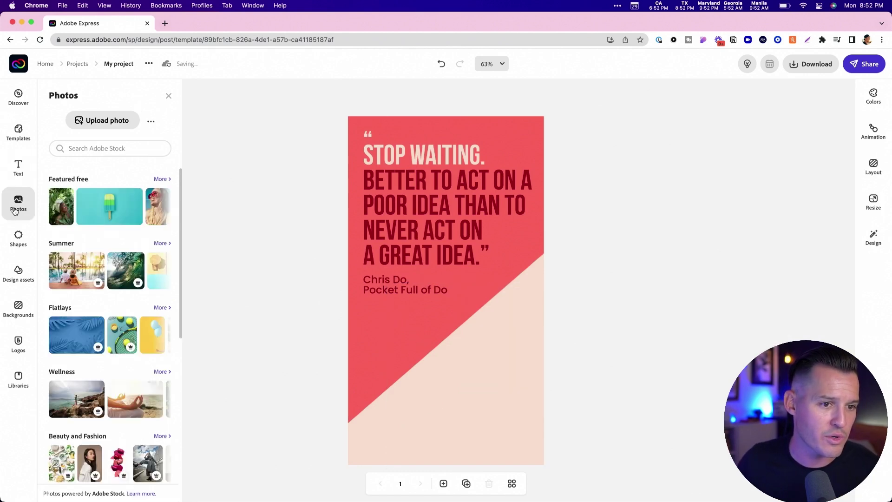
pyautogui.click(103, 125)
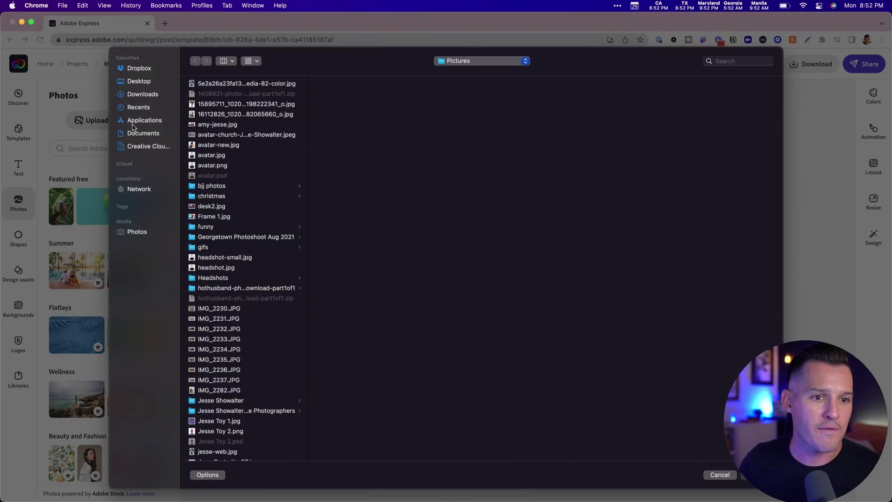
pyautogui.click(218, 145)
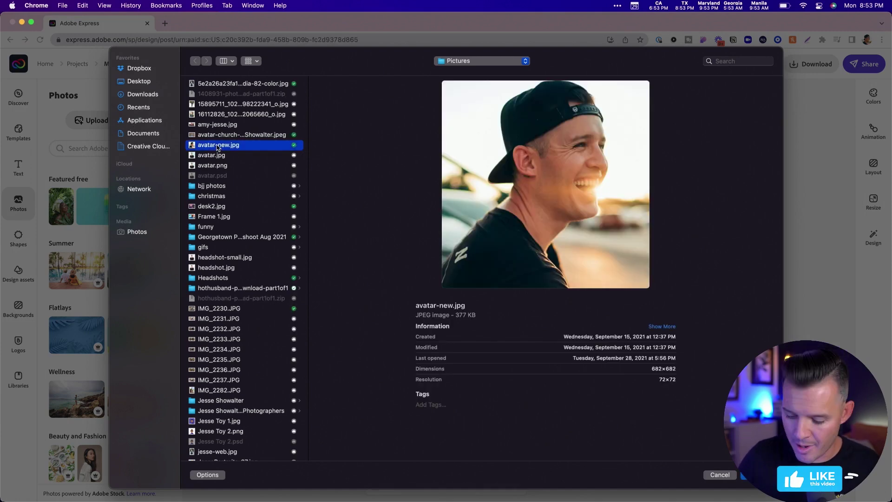
pyautogui.doubleClick(218, 146)
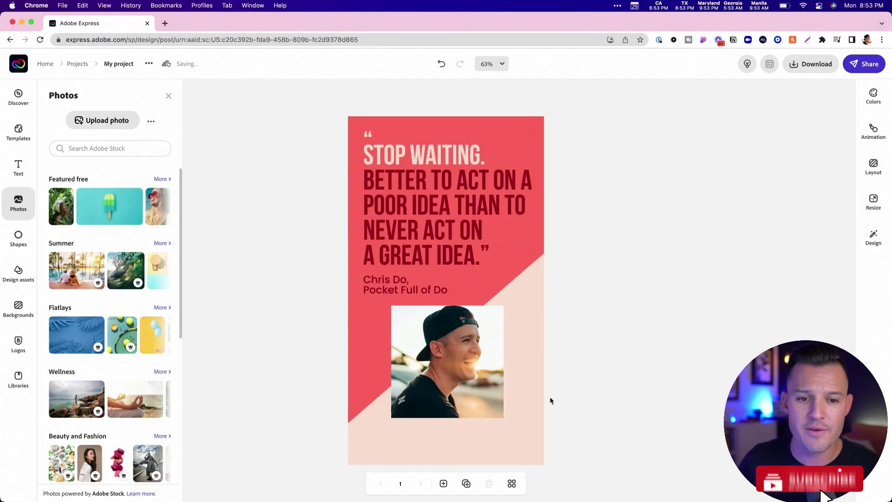
pyautogui.click(443, 374)
pyautogui.moveTo(443, 375); pyautogui.dragTo(456, 379)
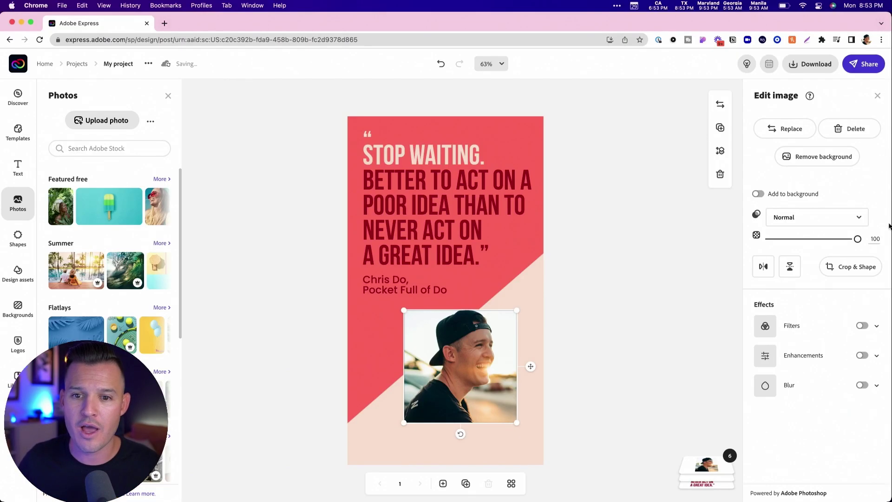
# - Remove the background from the man's photo and confirm the cutout
pyautogui.click(816, 156)
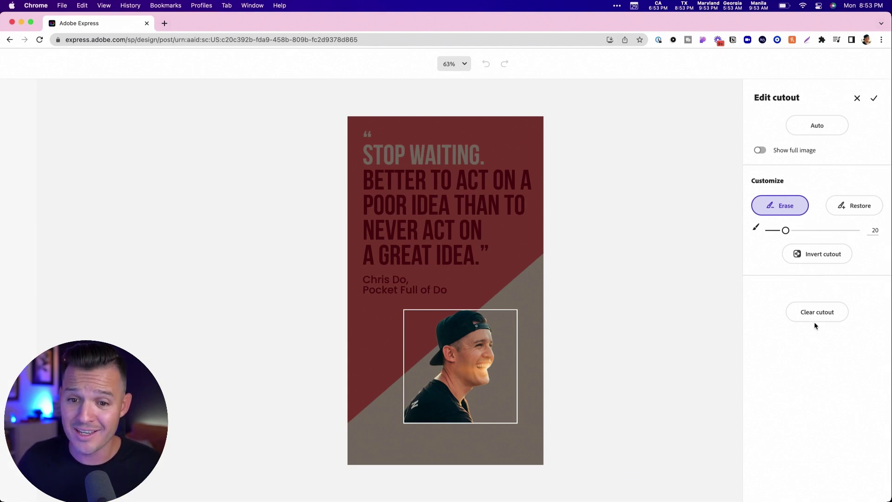
pyautogui.click(875, 99)
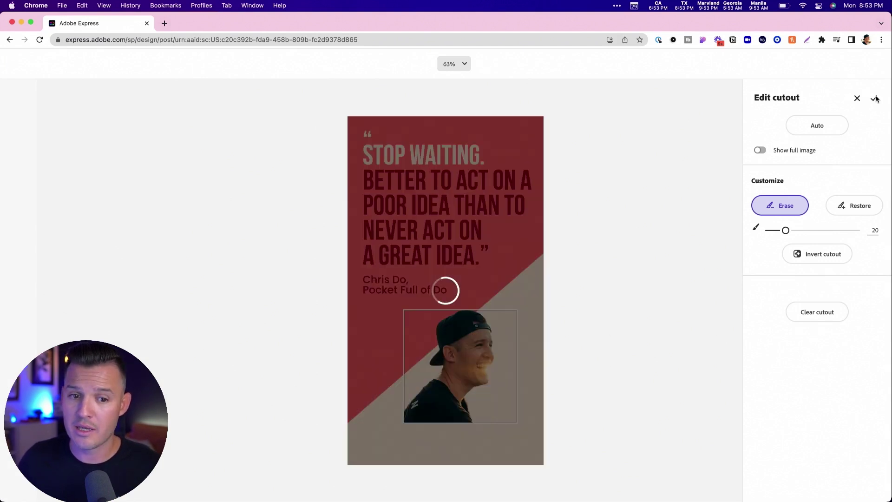
pyautogui.click(642, 256)
pyautogui.click(454, 380)
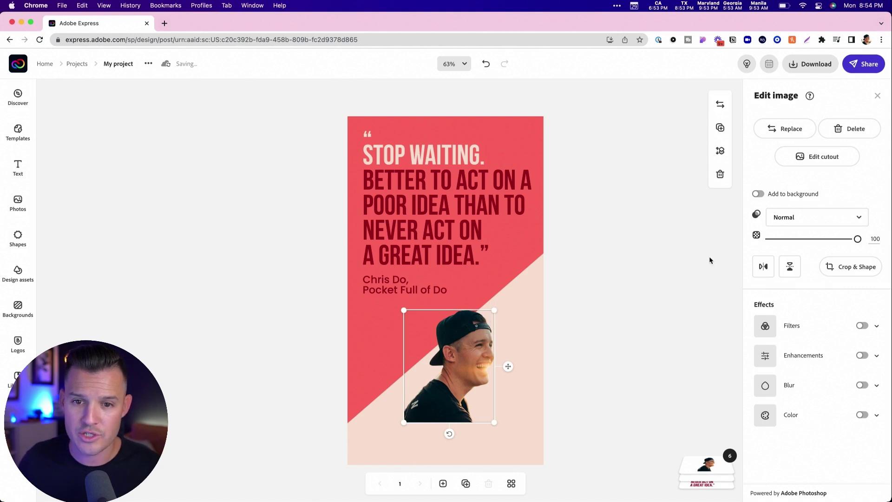
# - Mirror the photo horizontally and resize it to fill the lower-right corner
pyautogui.click(763, 266)
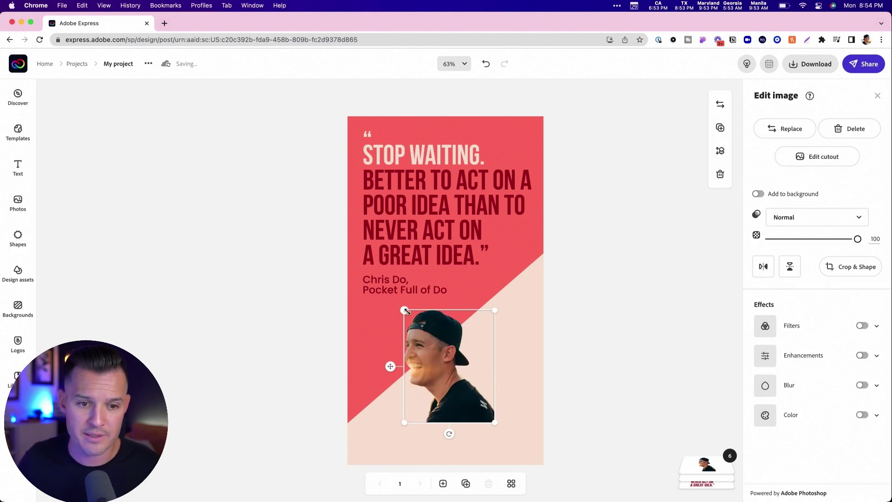
pyautogui.moveTo(406, 311); pyautogui.dragTo(456, 370)
pyautogui.moveTo(405, 285); pyautogui.dragTo(415, 298)
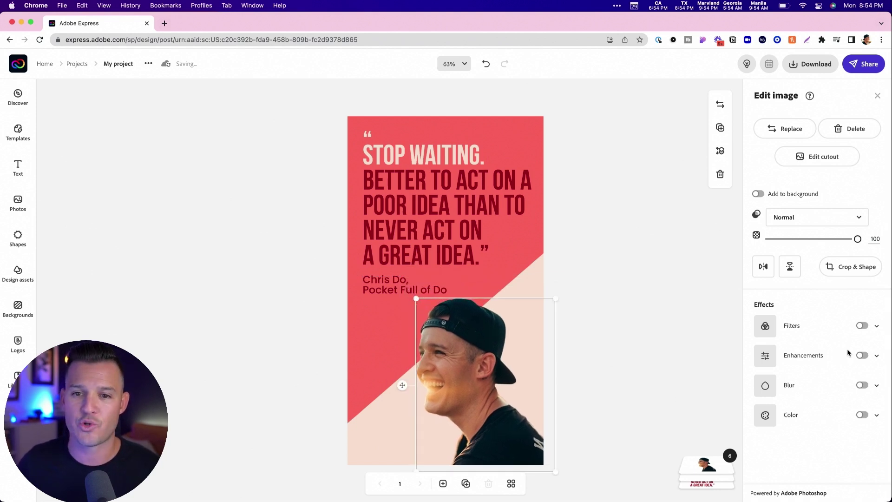
# - Apply the Grayscale filter to the photo and raise its Contrast under Enhancements
pyautogui.click(877, 327)
pyautogui.click(823, 367)
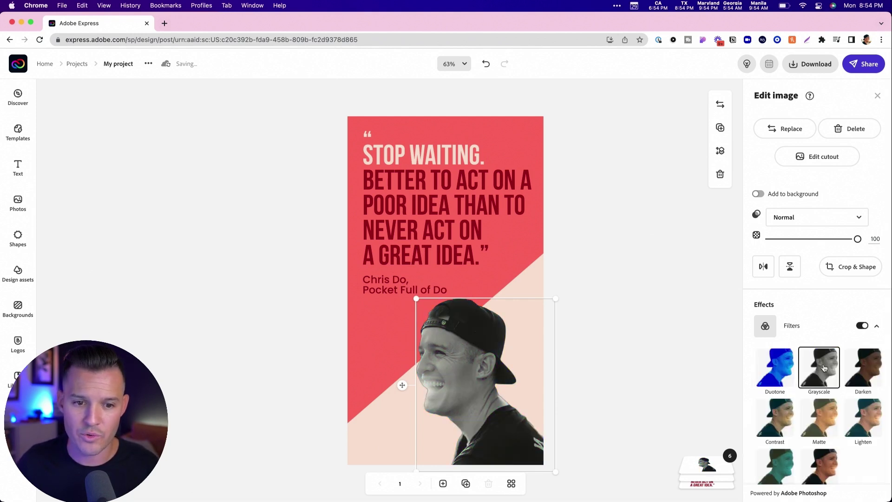
pyautogui.scroll(-3, 832, 353)
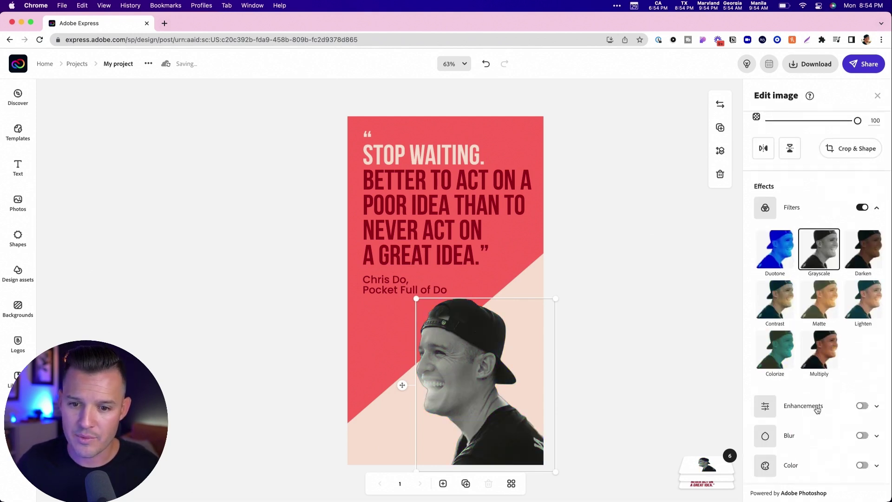
pyautogui.click(863, 408)
pyautogui.scroll(-2, 832, 406)
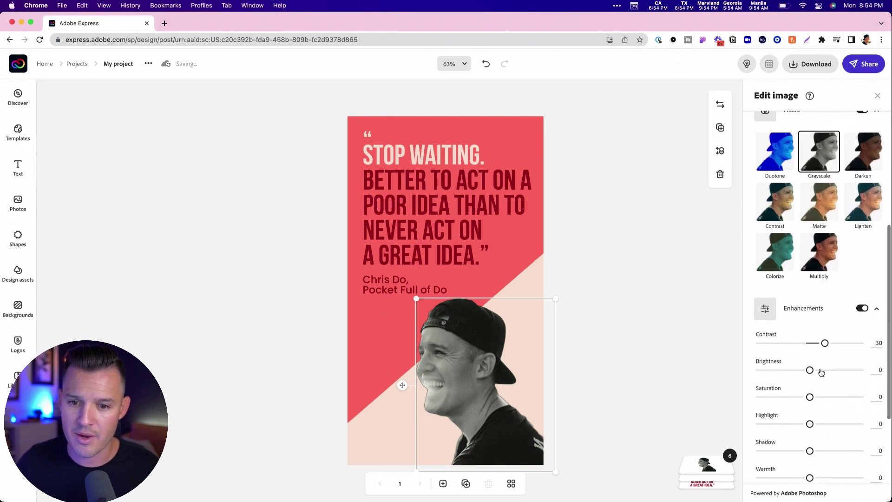
pyautogui.moveTo(810, 370); pyautogui.dragTo(829, 346)
# - Try moving and mirroring the photo, then undo both changes
pyautogui.click(635, 363)
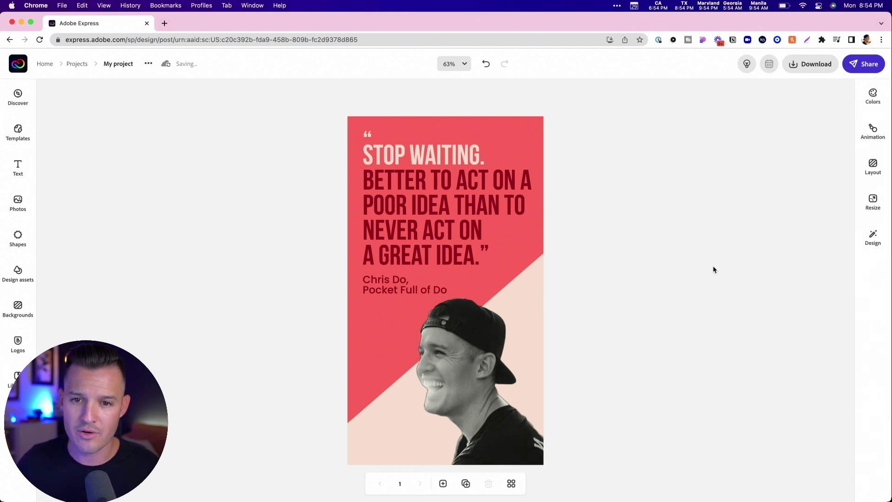
pyautogui.moveTo(463, 359); pyautogui.dragTo(409, 371)
pyautogui.click(763, 266)
pyautogui.press('super+z')
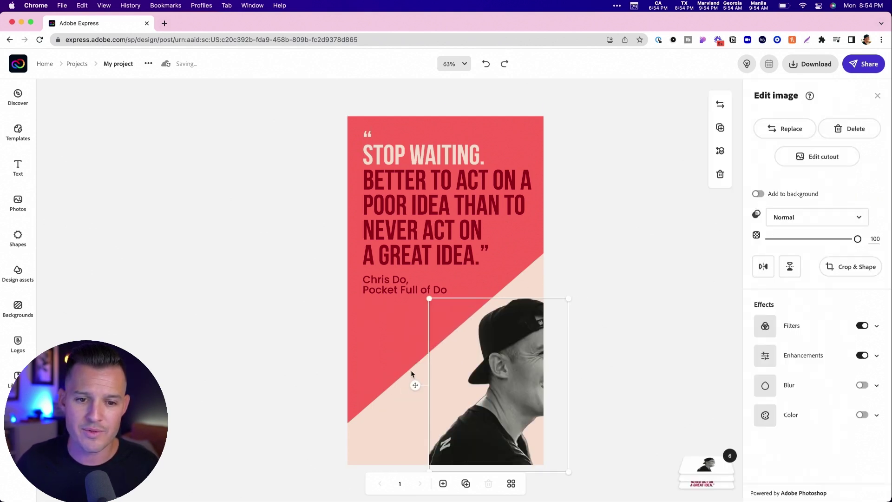
pyautogui.press('super+z')
pyautogui.click(617, 306)
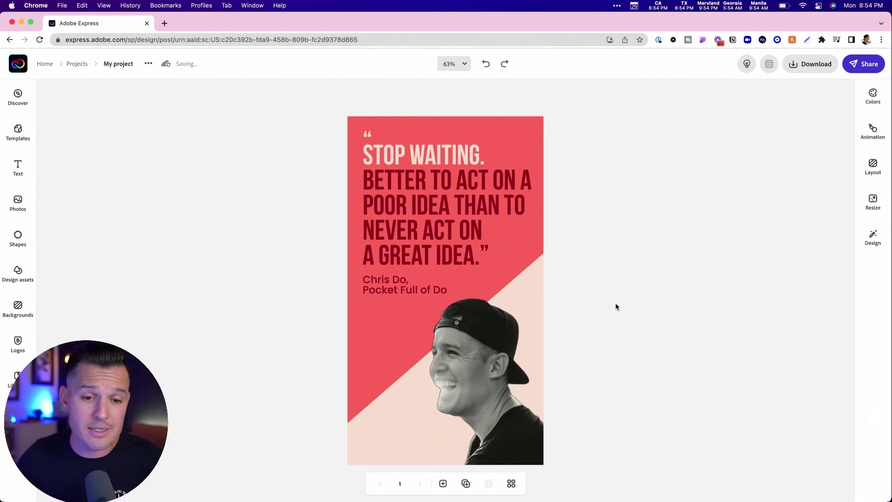
pyautogui.click(521, 342)
pyautogui.click(594, 333)
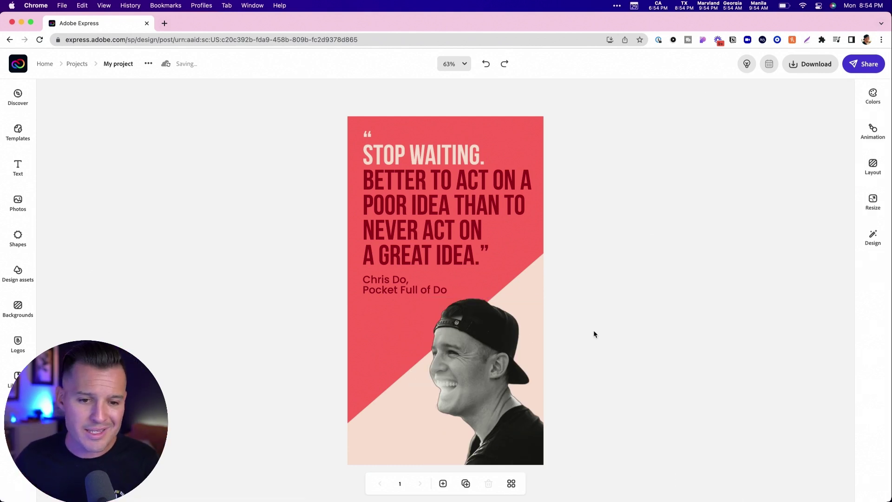
pyautogui.click(444, 483)
pyautogui.click(485, 350)
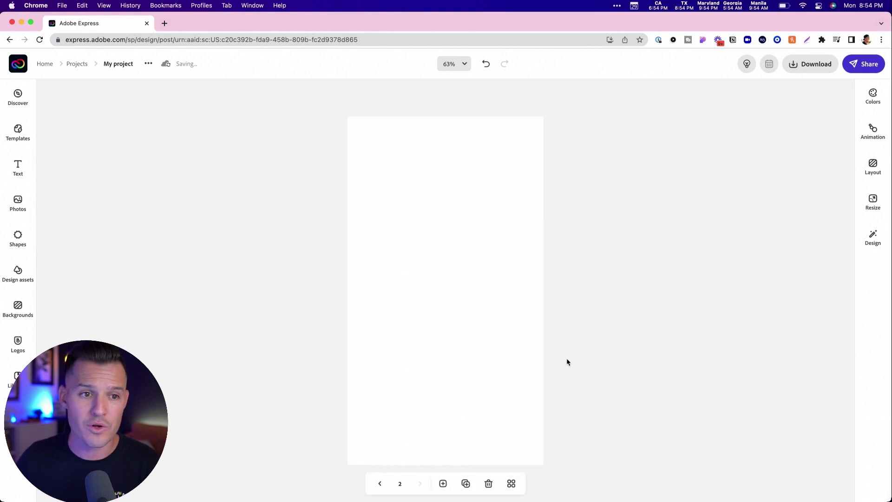
pyautogui.click(380, 484)
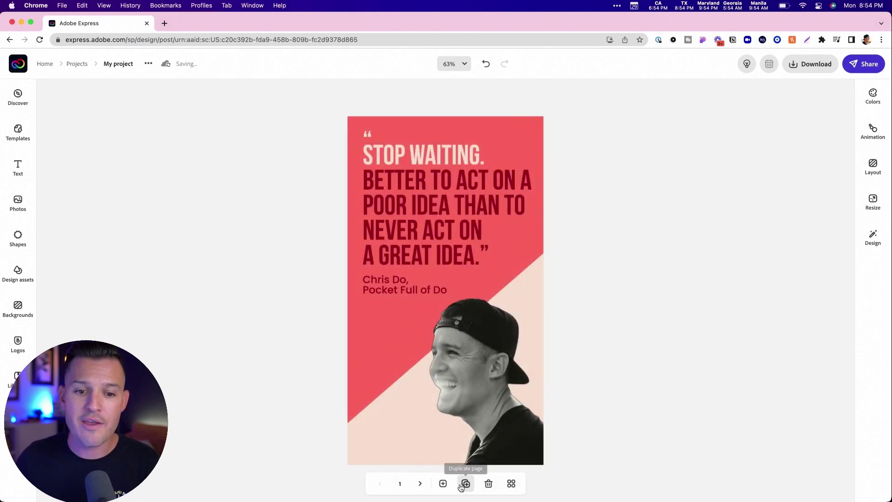
pyautogui.click(460, 485)
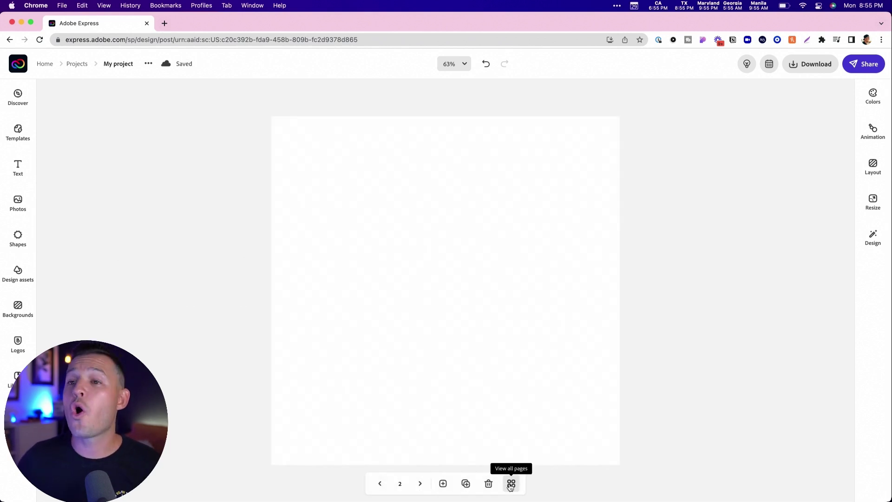
pyautogui.click(511, 484)
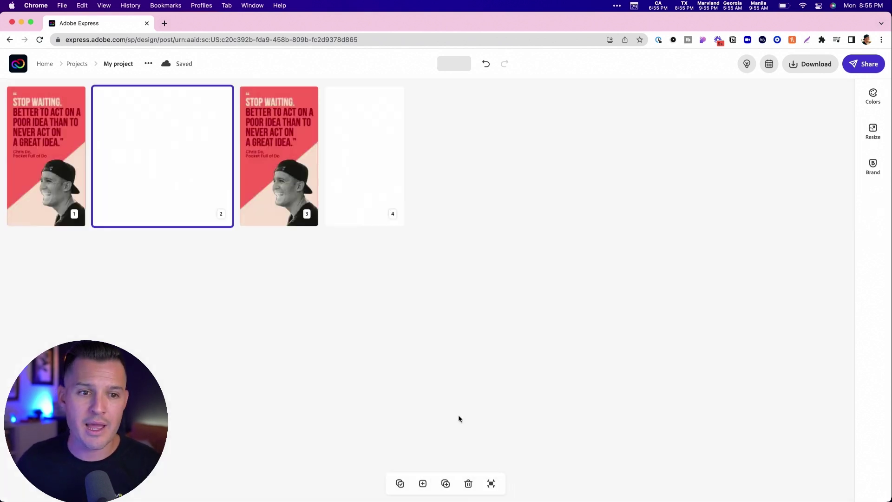
pyautogui.click(341, 105)
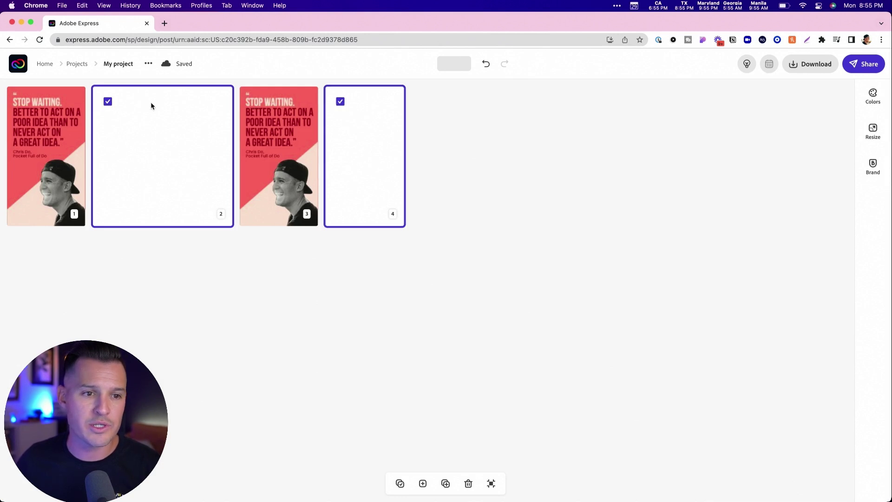
pyautogui.click(109, 103)
pyautogui.click(112, 102)
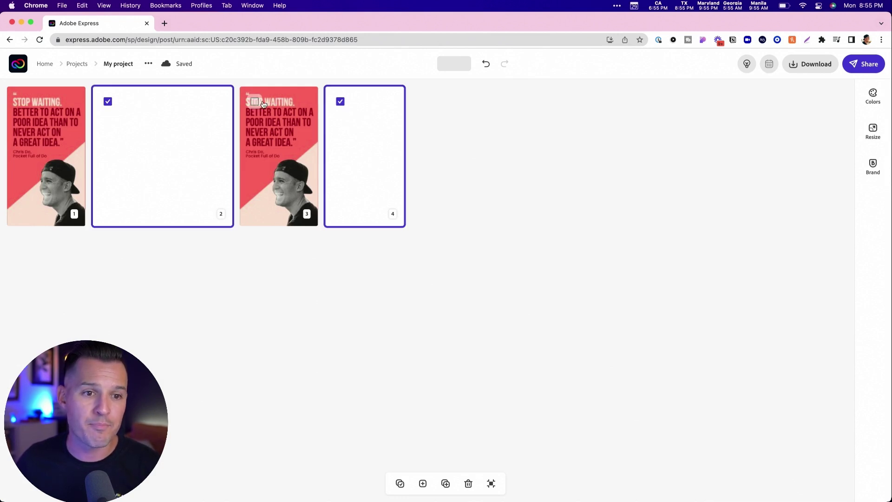
pyautogui.click(255, 102)
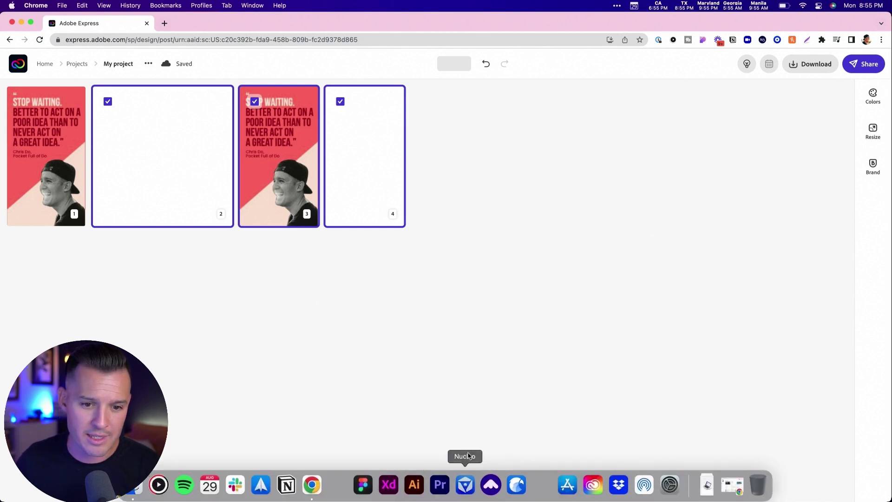
pyautogui.click(469, 483)
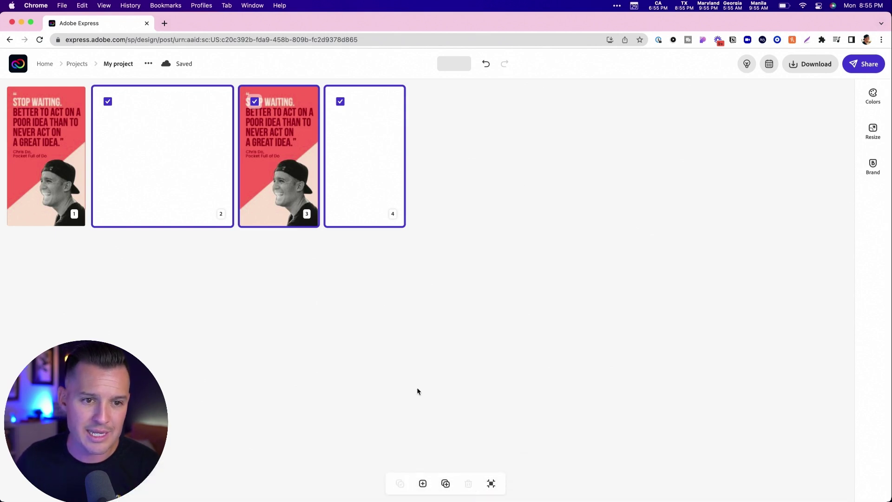
pyautogui.doubleClick(77, 173)
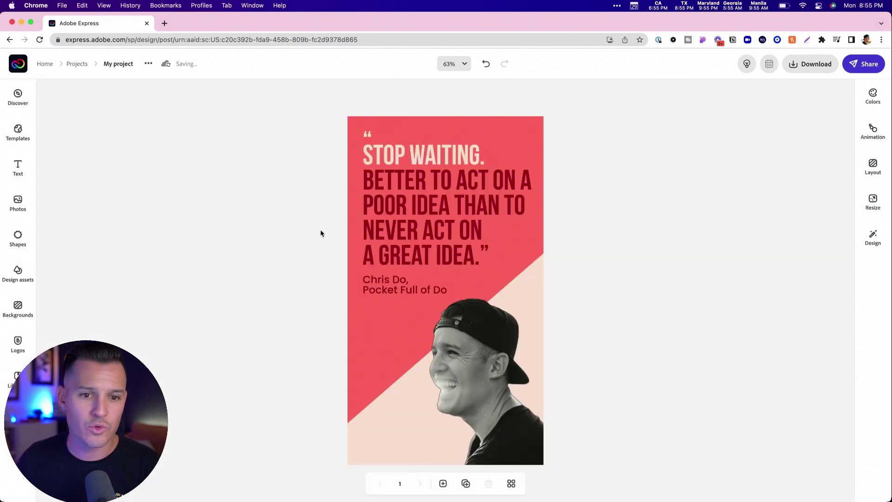
# - Download the Stop Waiting story as an image, then bring up the brand Logos panel
pyautogui.click(410, 226)
pyautogui.click(650, 207)
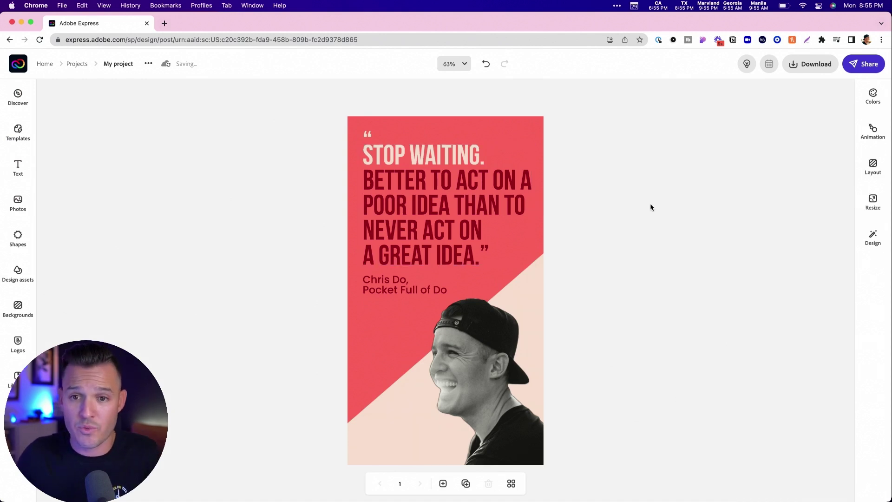
pyautogui.click(810, 65)
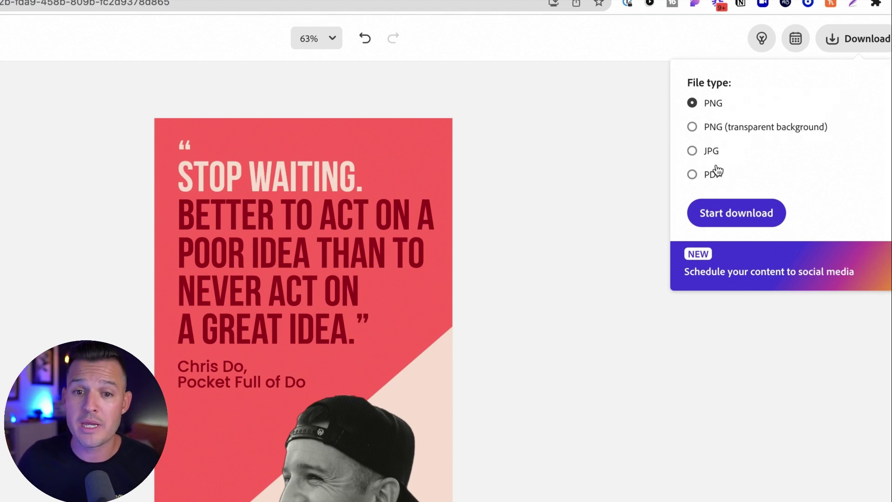
pyautogui.click(716, 213)
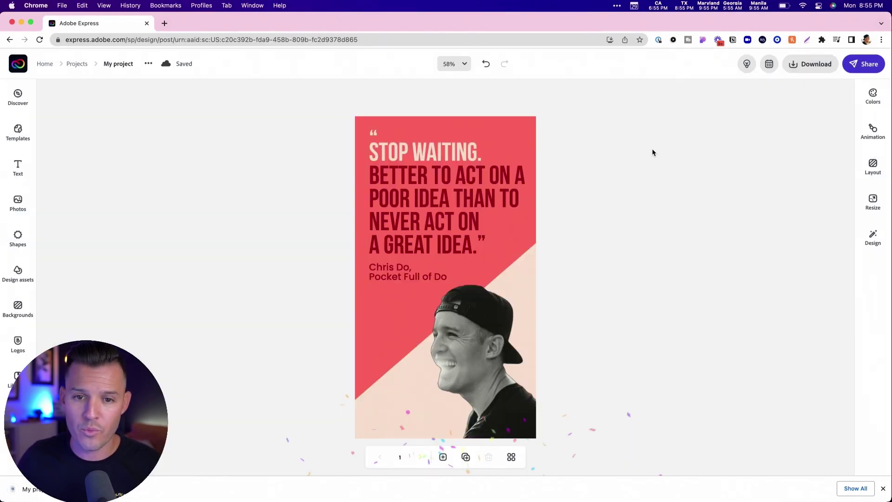
pyautogui.click(653, 150)
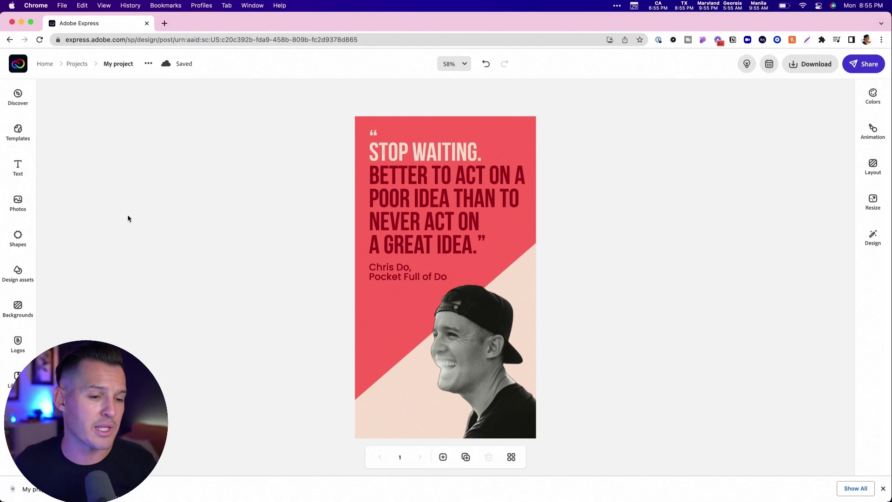
pyautogui.click(14, 354)
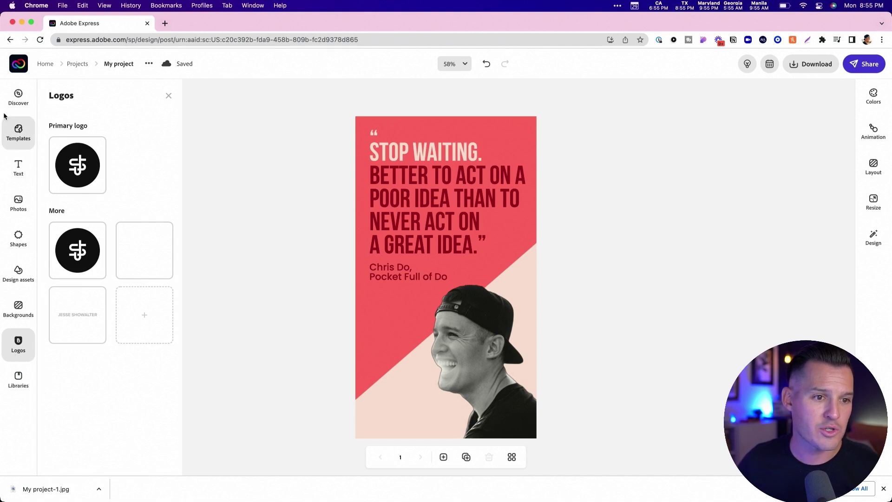
# - Open the saved brand kit and browse its logos, colours, Proxima Nova fonts and themes
pyautogui.click(50, 65)
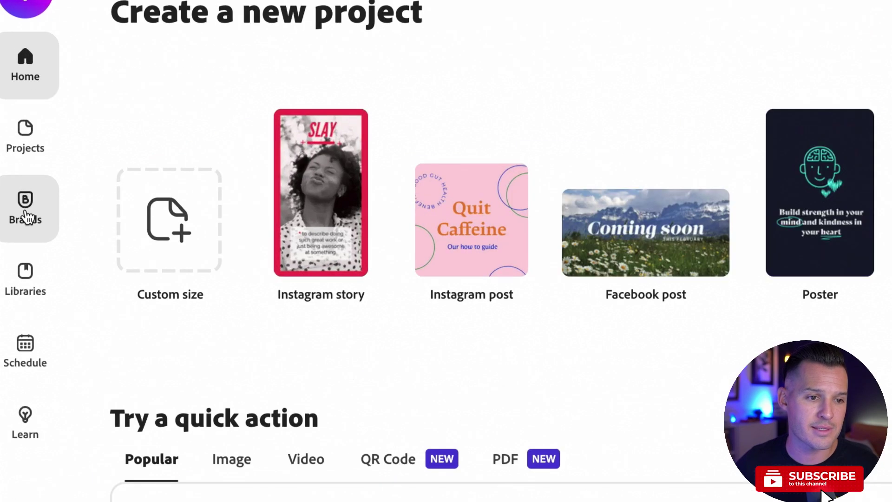
pyautogui.click(22, 207)
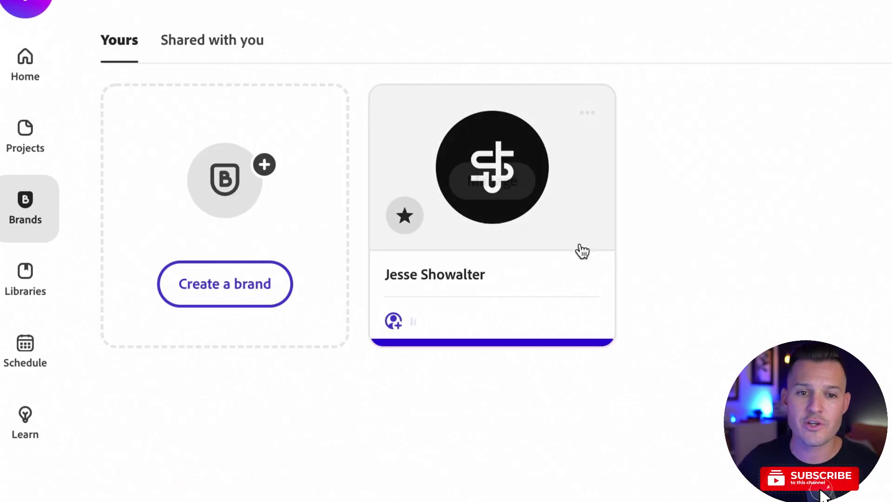
pyautogui.click(495, 170)
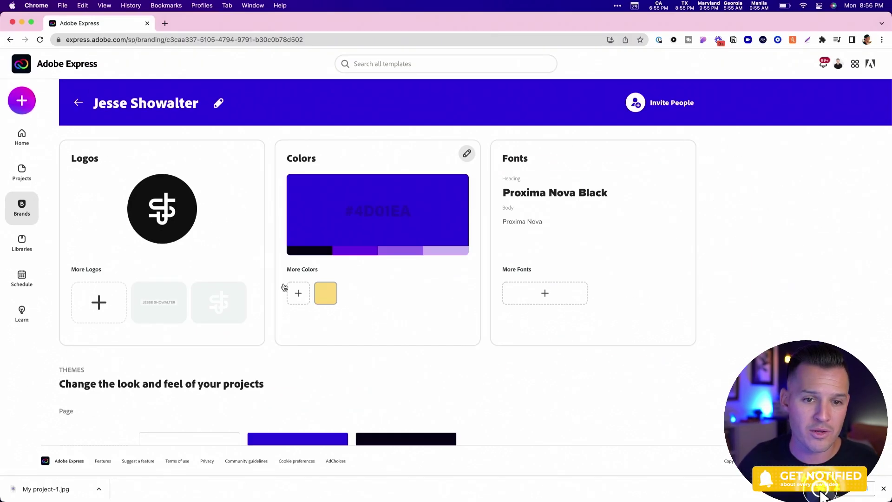
pyautogui.scroll(-4, 265, 340)
pyautogui.scroll(-2, 265, 341)
pyautogui.scroll(6, 265, 338)
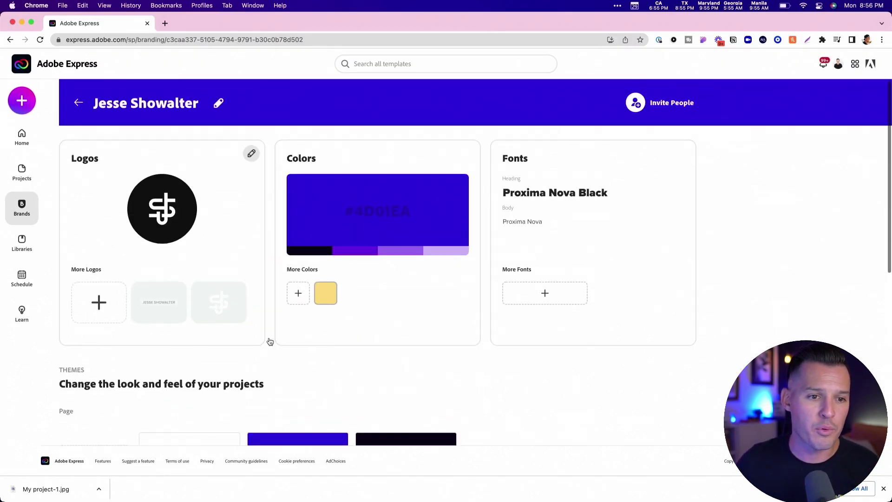
pyautogui.scroll(-5, 367, 273)
pyautogui.scroll(3, 366, 274)
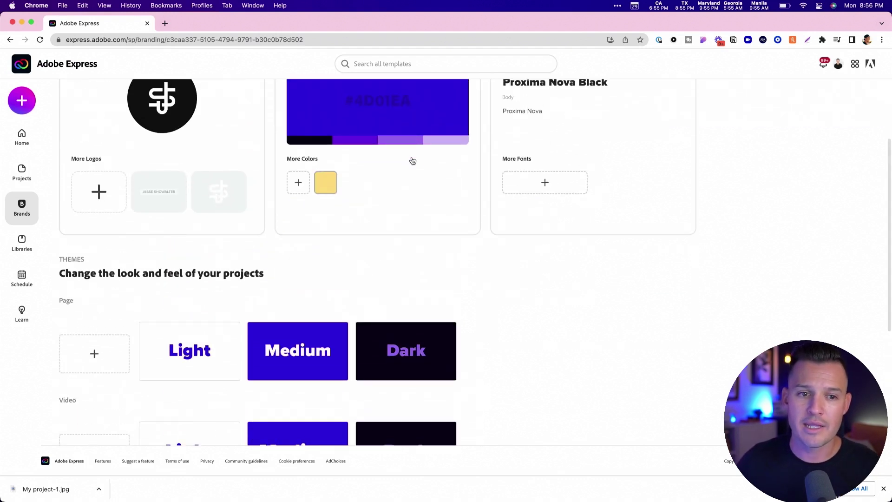
pyautogui.scroll(3, 417, 165)
pyautogui.scroll(-1, 389, 209)
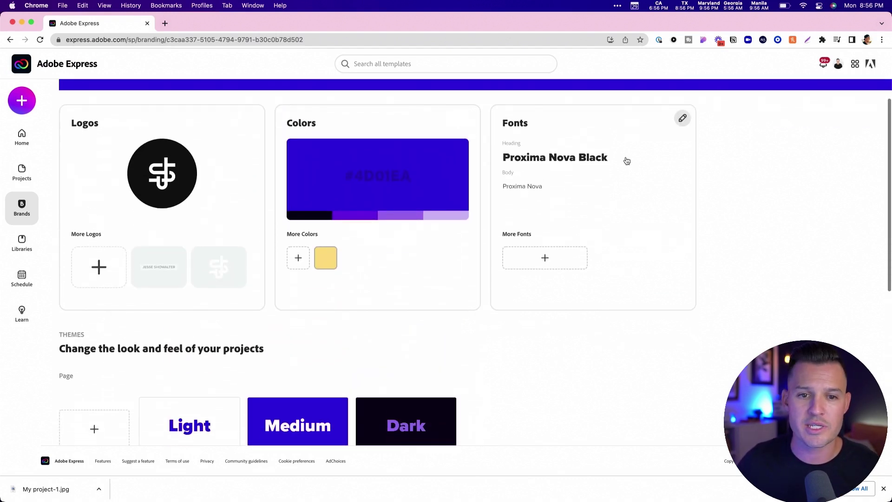
pyautogui.scroll(-6, 550, 183)
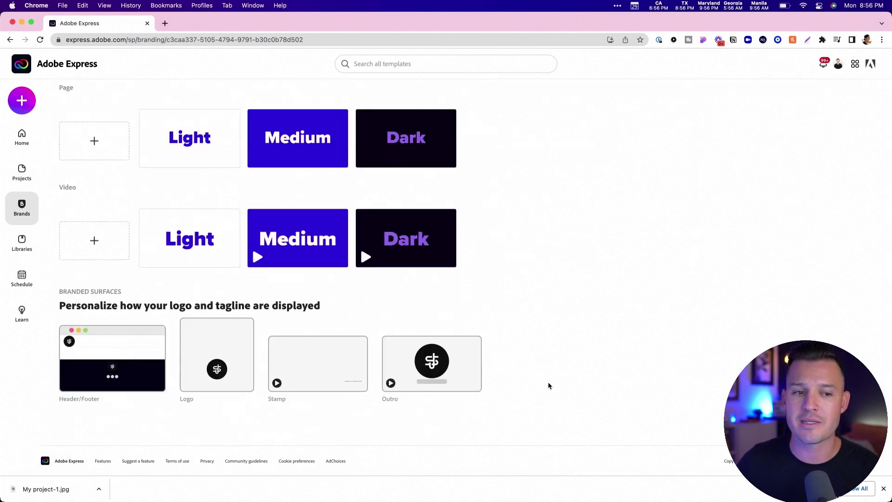
# - Return home and reopen the Stop Waiting quote story from recent work
pyautogui.click(22, 138)
pyautogui.scroll(-2, 104, 453)
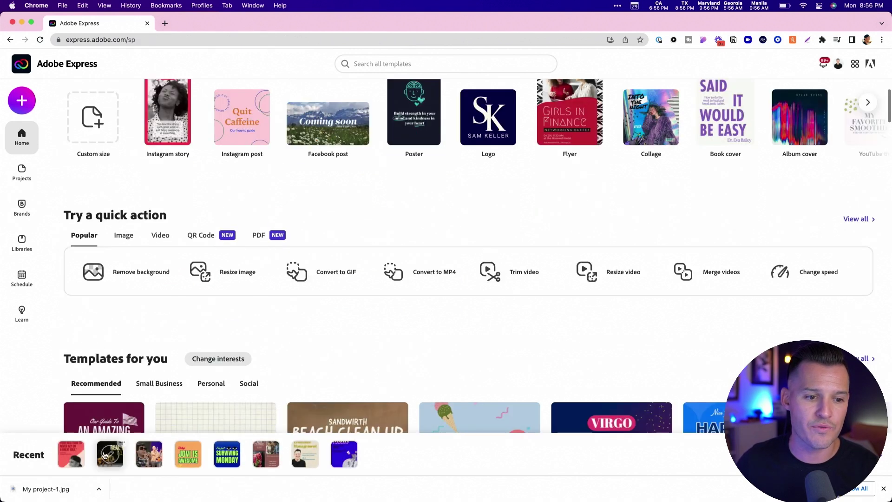
pyautogui.click(71, 454)
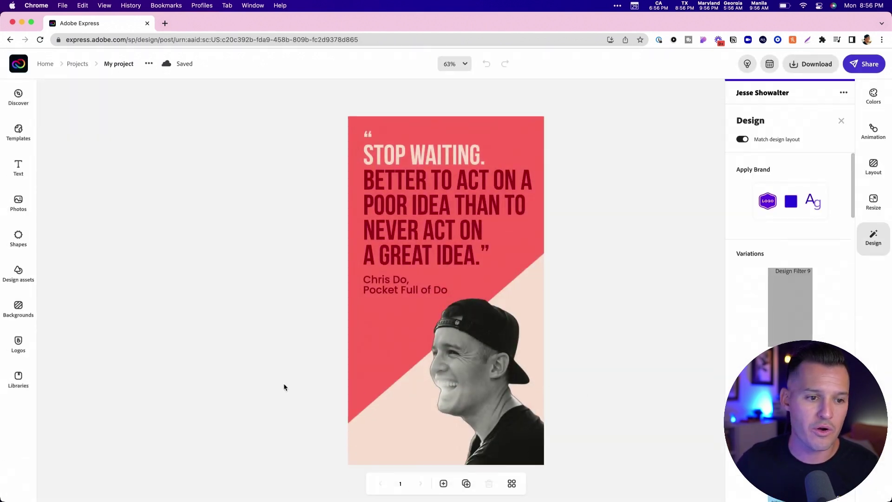
# - Add the round brand logo shrunk to the bottom-left corner, plus the text logo top-right
pyautogui.click(21, 346)
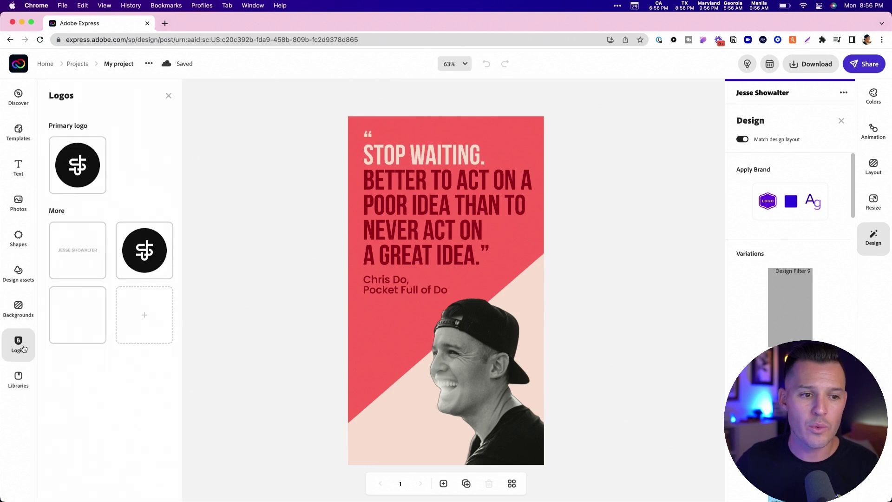
pyautogui.click(81, 181)
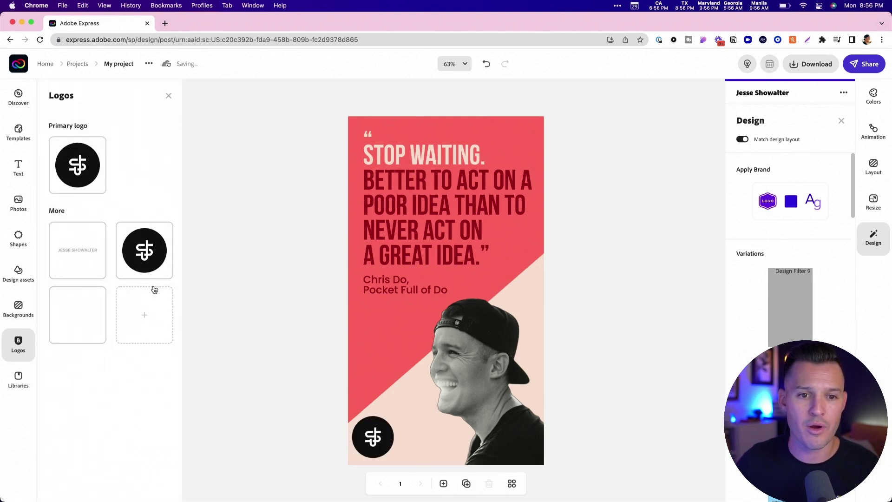
pyautogui.click(390, 437)
pyautogui.moveTo(396, 417); pyautogui.dragTo(377, 437)
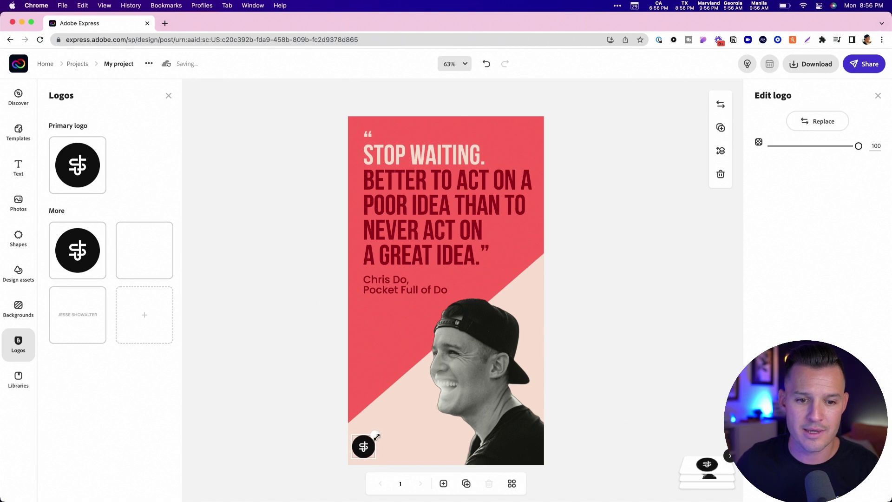
pyautogui.click(79, 315)
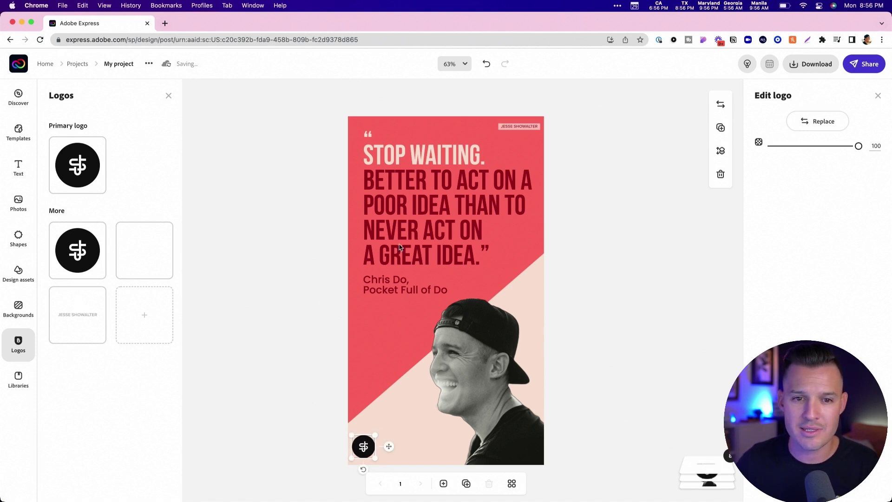
pyautogui.click(555, 112)
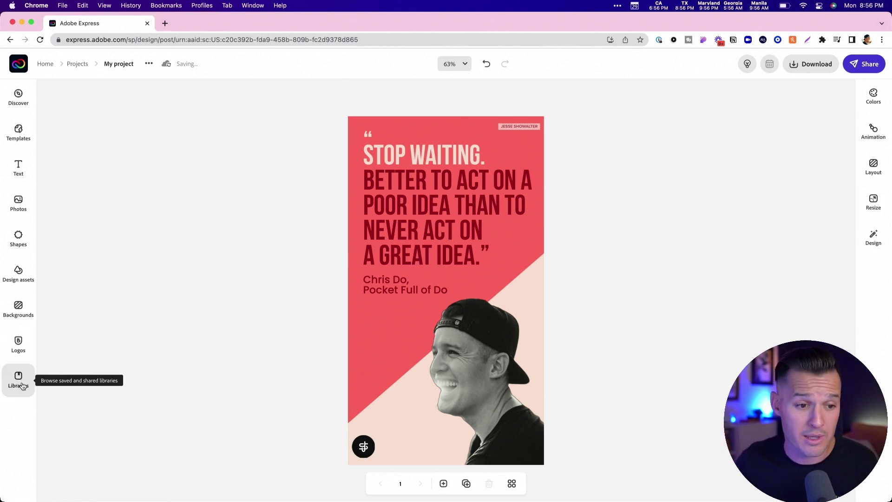
# - Save the story and show the Video quick actions: Trim, Resize, Merge, Crop, Reverse
pyautogui.click(17, 68)
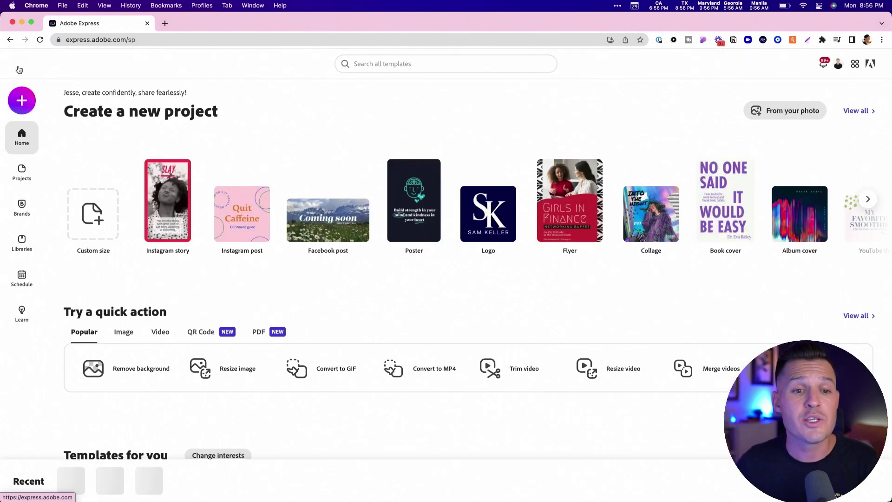
pyautogui.scroll(-4, 230, 219)
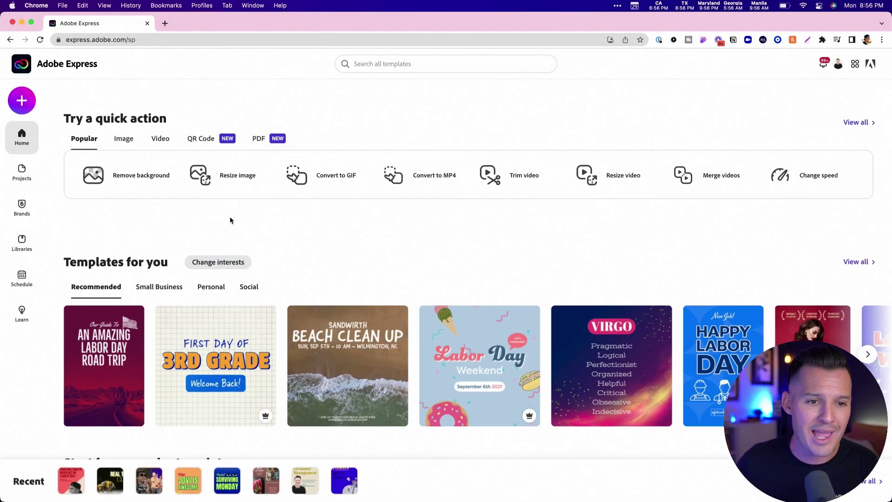
pyautogui.scroll(1, 230, 218)
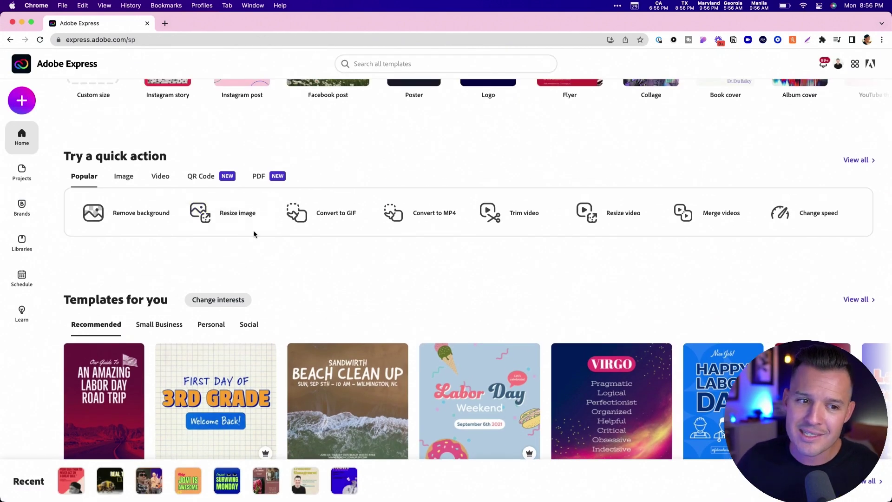
pyautogui.scroll(2, 200, 227)
pyautogui.click(161, 227)
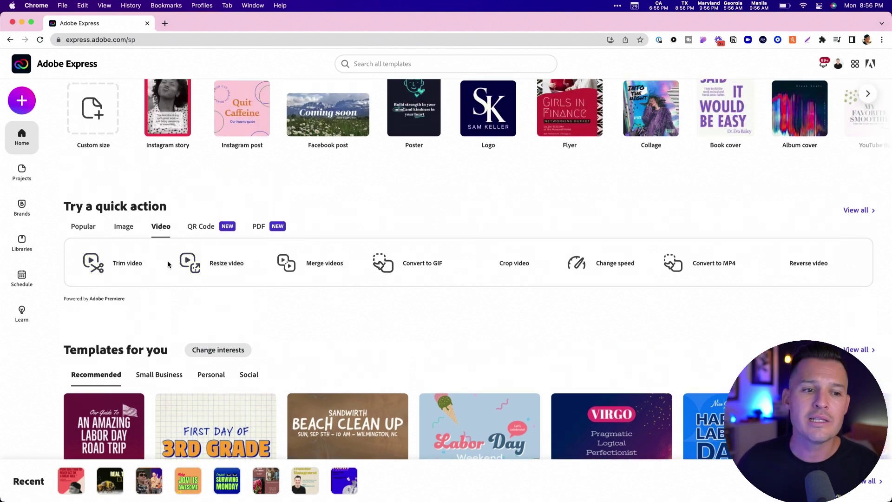
# - Load the sample video into the Trim video tool
pyautogui.click(129, 264)
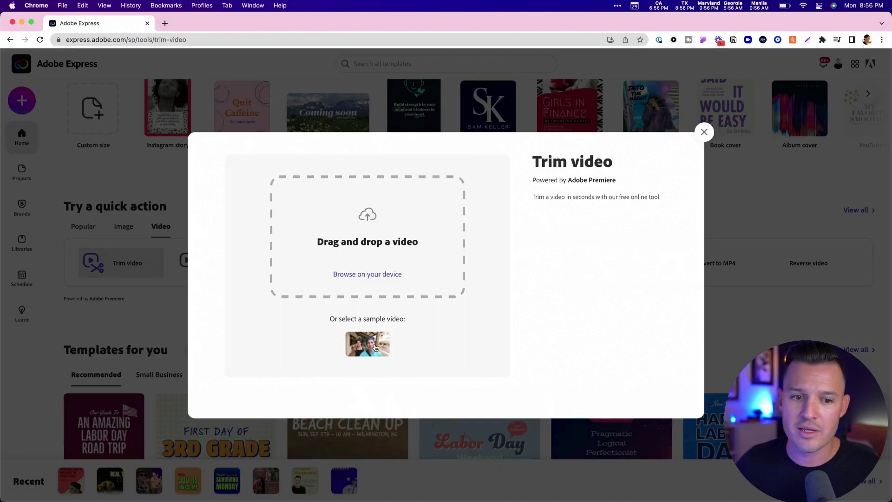
pyautogui.moveTo(375, 349); pyautogui.dragTo(373, 240)
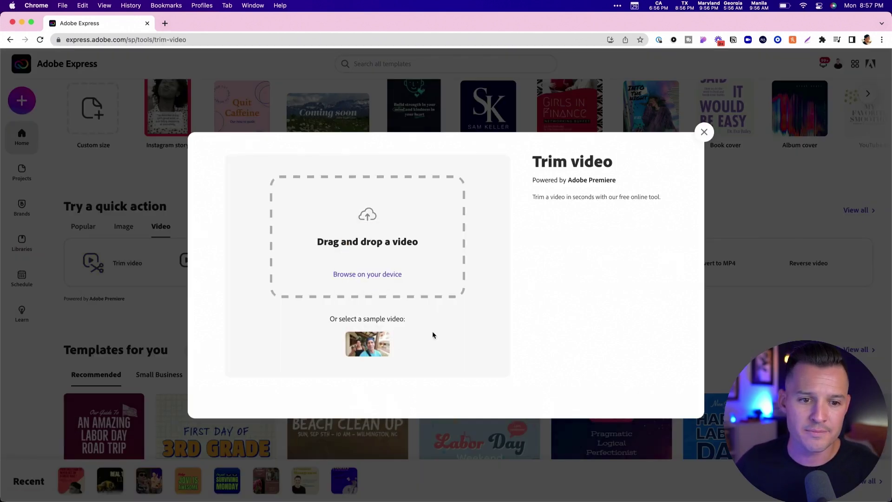
pyautogui.click(367, 344)
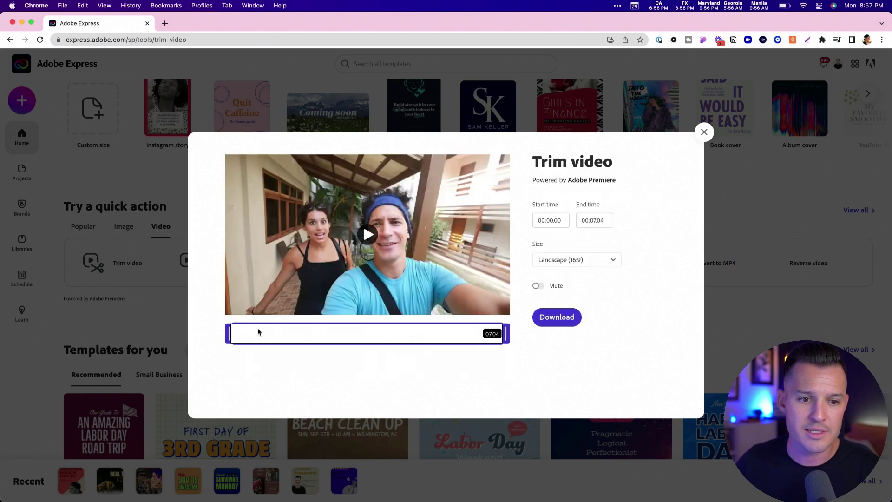
# - Trim the clip to run from 00:01.18 to 00:02.31
pyautogui.moveTo(227, 333); pyautogui.dragTo(295, 334)
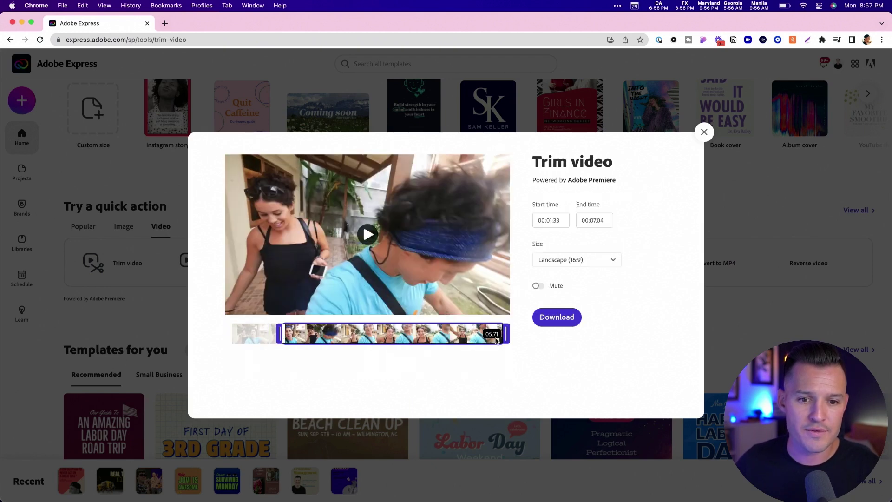
pyautogui.moveTo(504, 331); pyautogui.dragTo(313, 339)
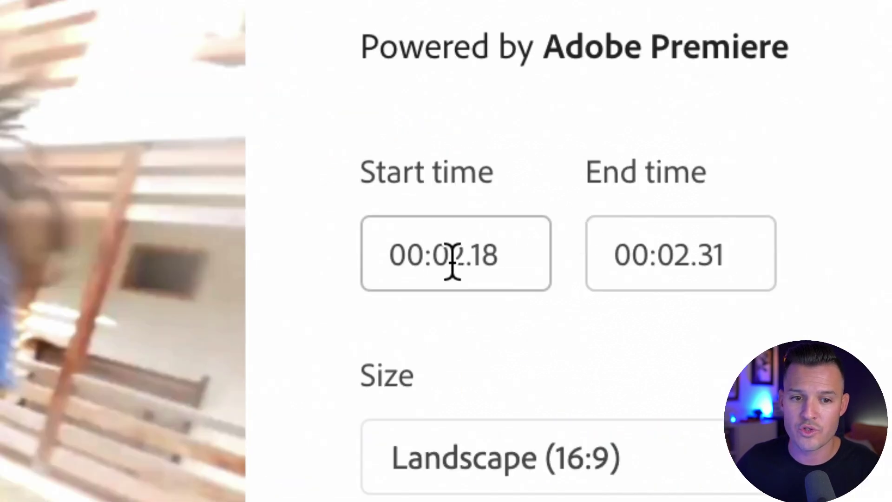
pyautogui.moveTo(452, 261); pyautogui.dragTo(460, 259)
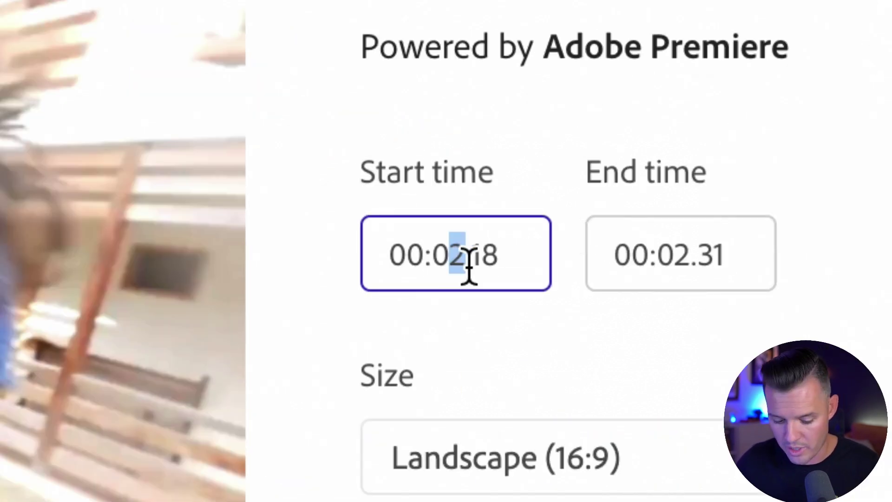
pyautogui.write('1')
pyautogui.moveTo(676, 259); pyautogui.dragTo(729, 256)
pyautogui.write('1.22')
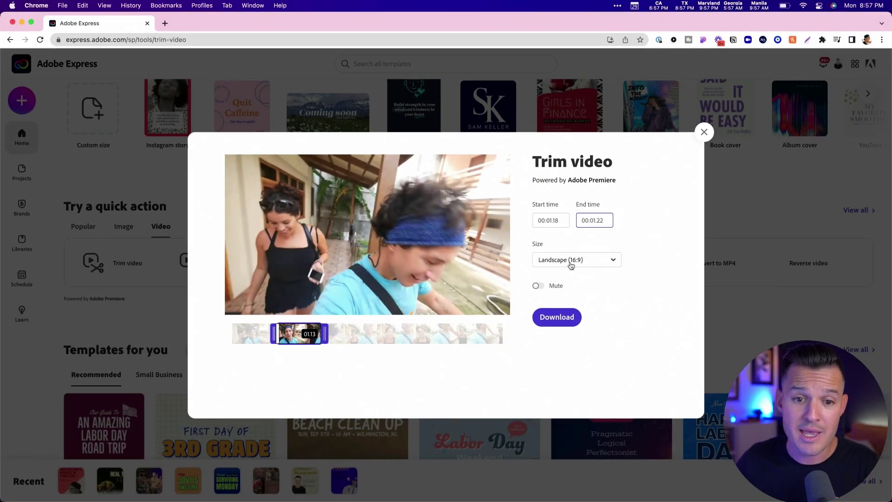
# - Try a Portrait (9:16) output with Fill screen and preview the trimmed clip
pyautogui.click(571, 265)
pyautogui.click(572, 294)
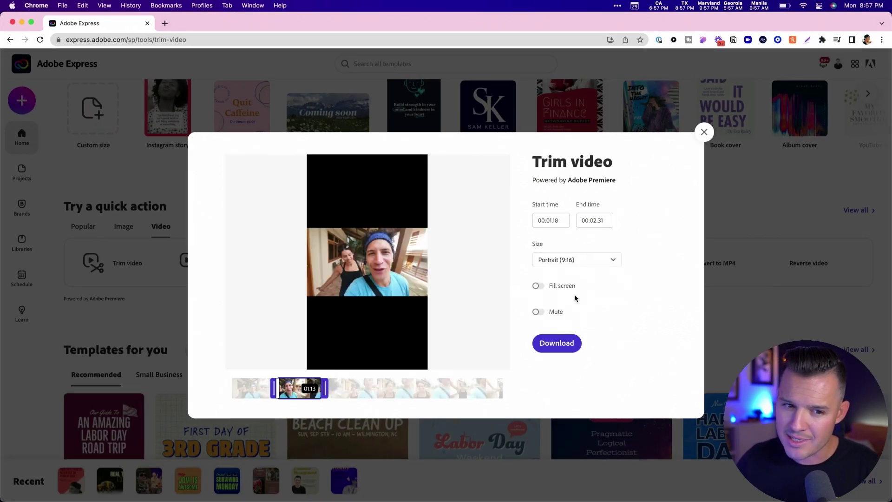
pyautogui.click(537, 286)
pyautogui.click(402, 262)
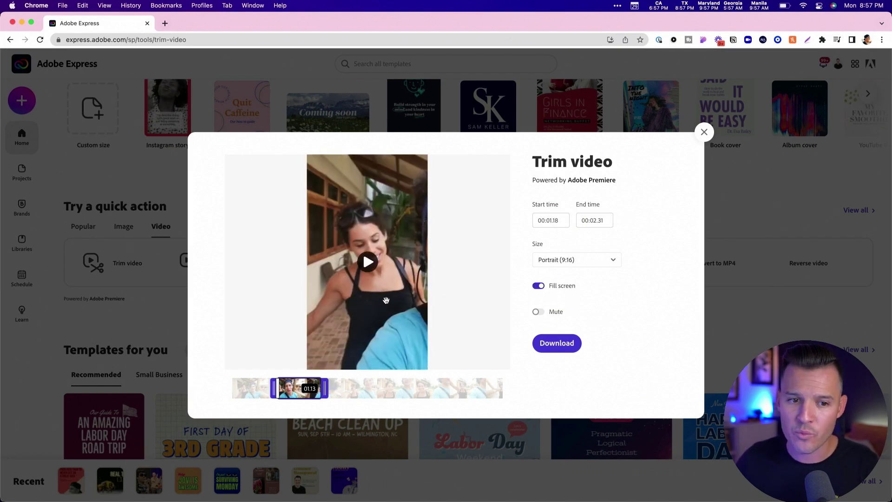
pyautogui.click(359, 300)
pyautogui.click(372, 264)
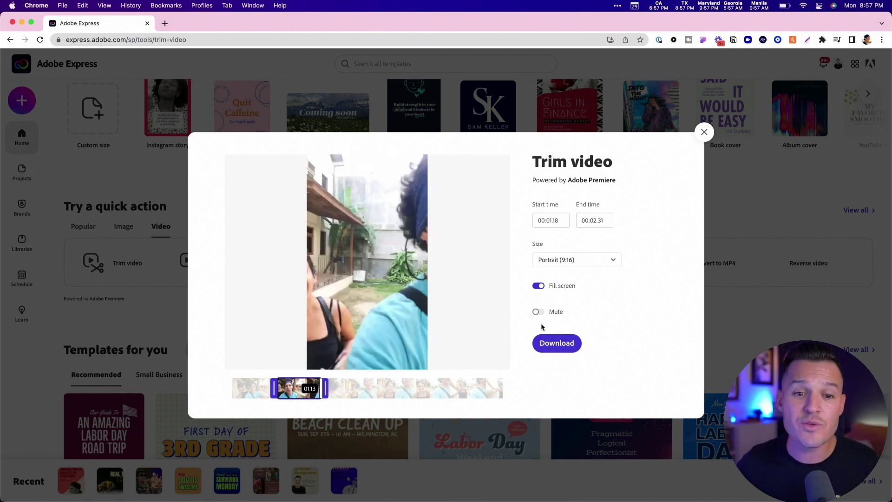
# - Switch the output to Square (1:1) with Fill screen, preview it, and download
pyautogui.click(567, 259)
pyautogui.click(571, 310)
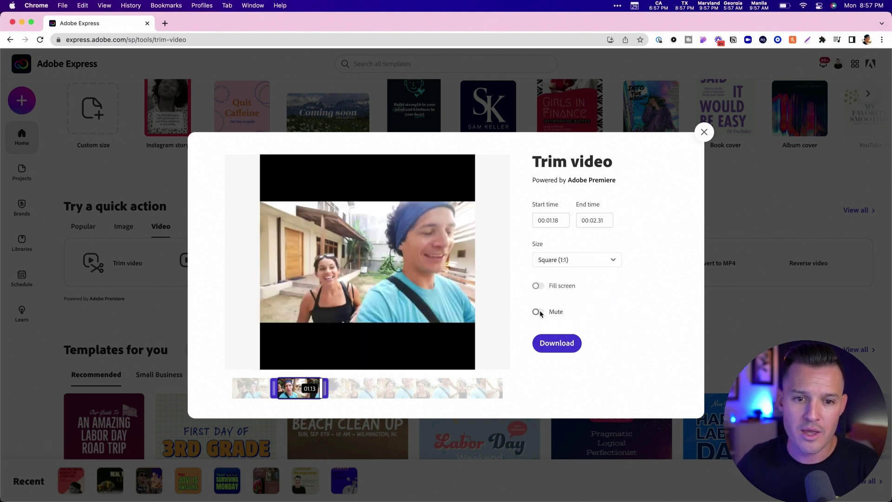
pyautogui.click(538, 285)
pyautogui.click(433, 286)
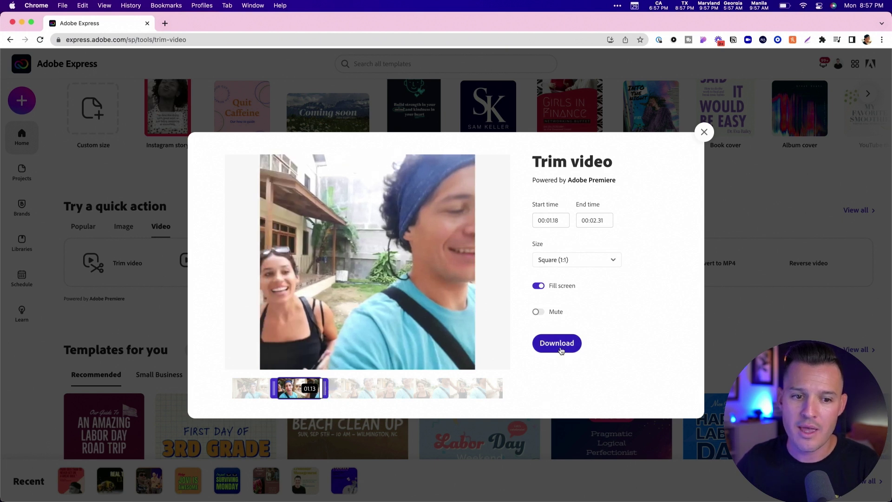
pyautogui.click(556, 345)
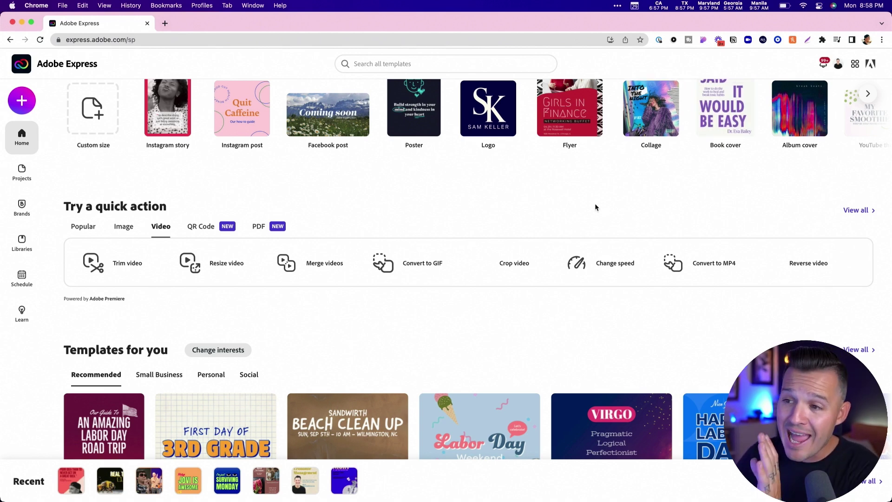
# - After processing finishes, scroll back to the top of the home page
pyautogui.scroll(4, 581, 205)
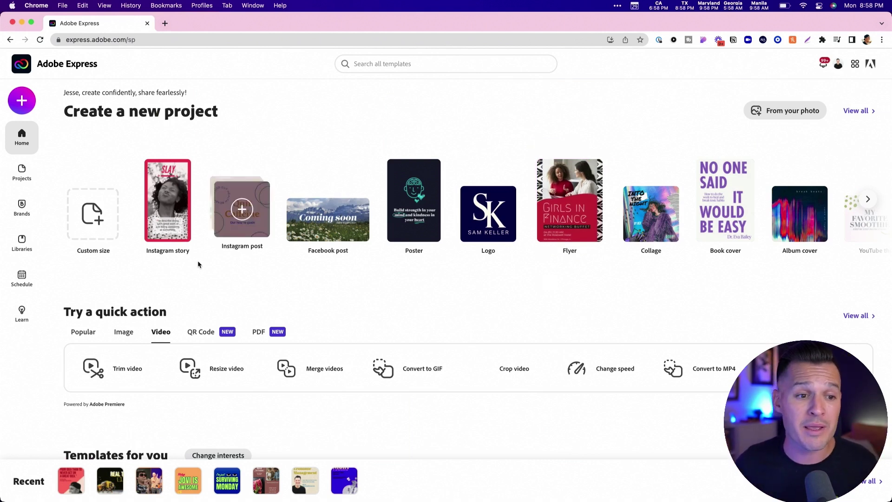
# - Start a new Schedule post on Aug 30, 2022 using the red quote story project as media
pyautogui.click(22, 279)
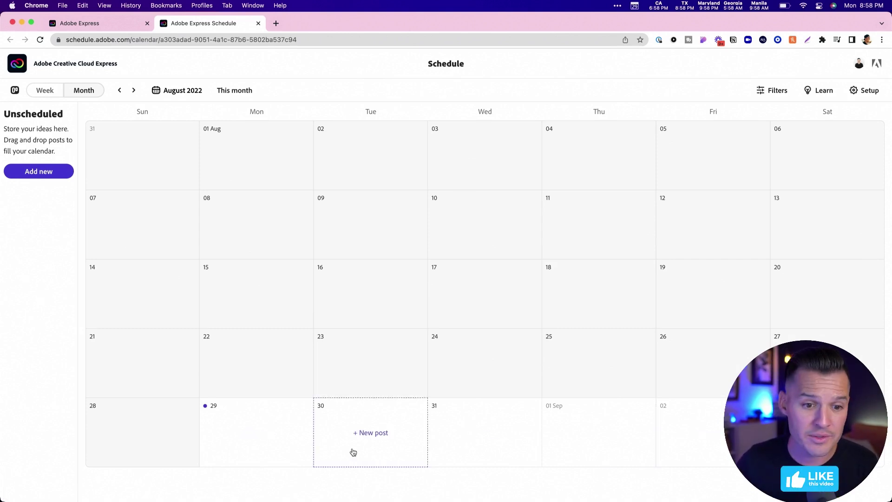
pyautogui.click(367, 436)
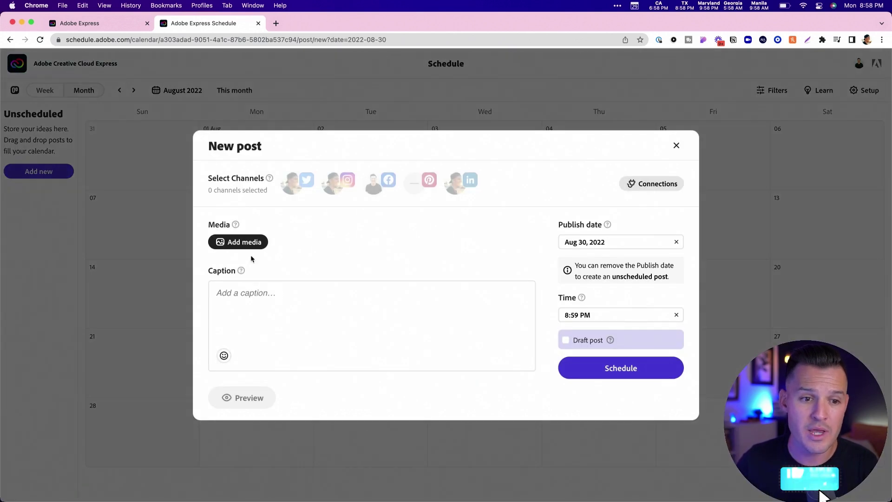
pyautogui.click(246, 242)
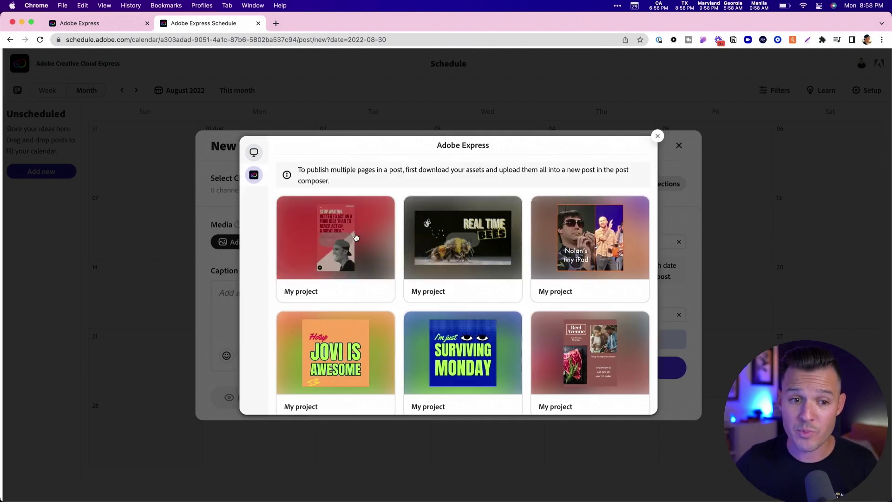
pyautogui.click(338, 244)
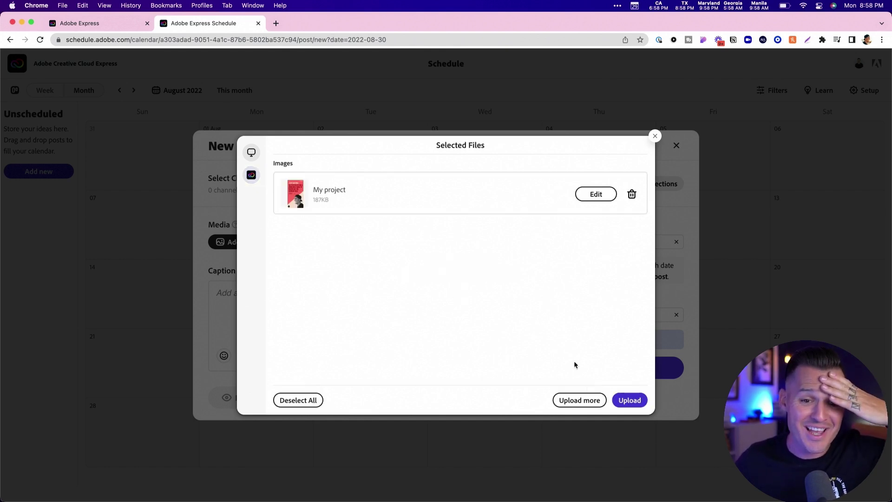
# - Upload the quote story image and post to Instagram, Twitter, Facebook and LinkedIn
pyautogui.click(630, 400)
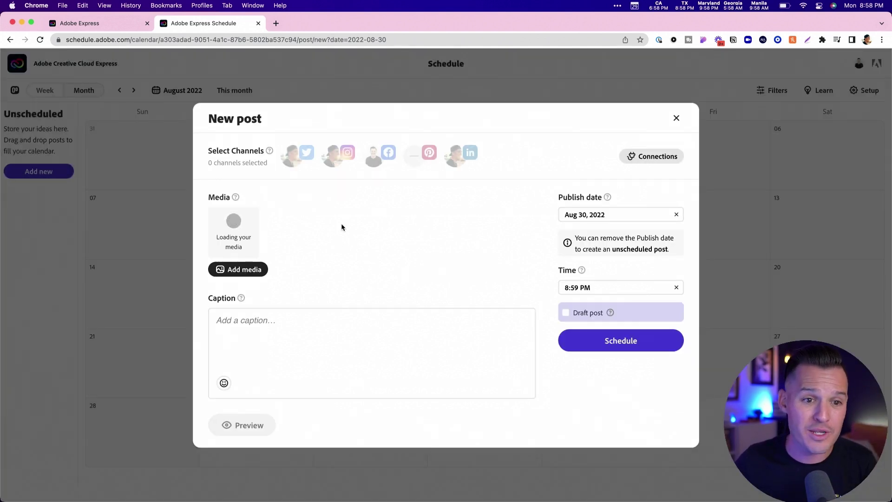
pyautogui.click(340, 154)
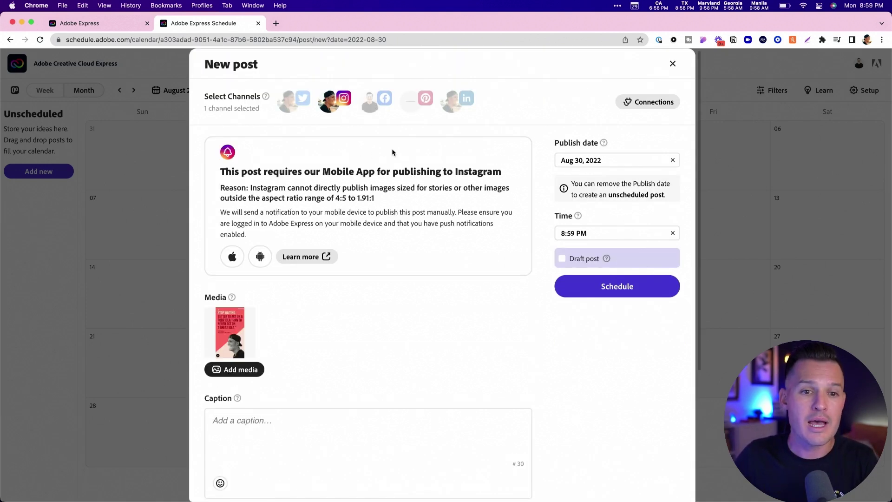
pyautogui.scroll(-2, 392, 148)
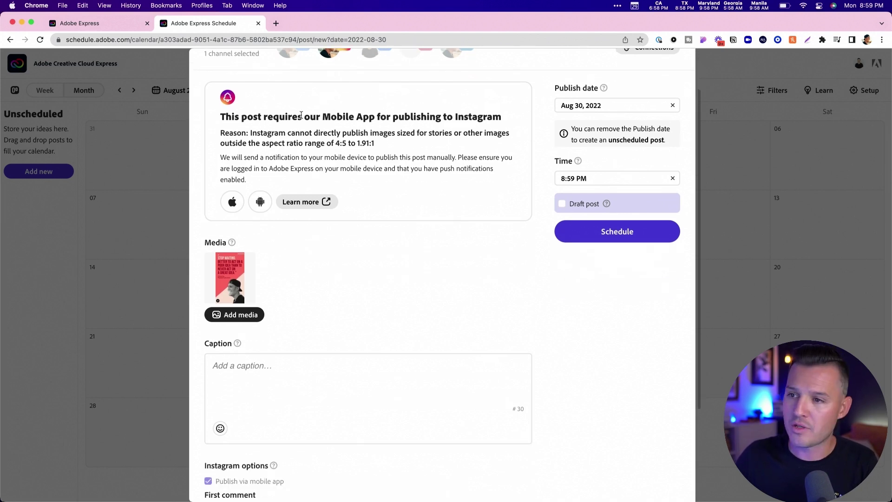
pyautogui.moveTo(305, 117); pyautogui.dragTo(374, 161)
pyautogui.scroll(-2, 375, 163)
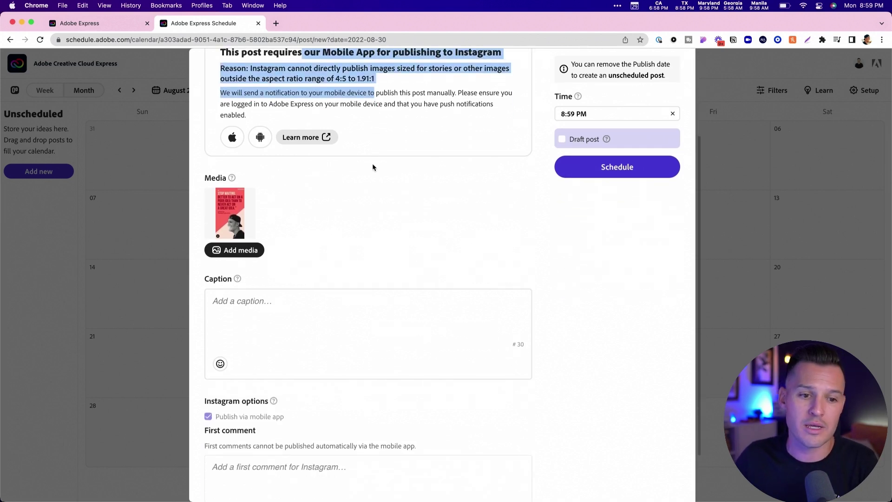
pyautogui.scroll(4, 375, 165)
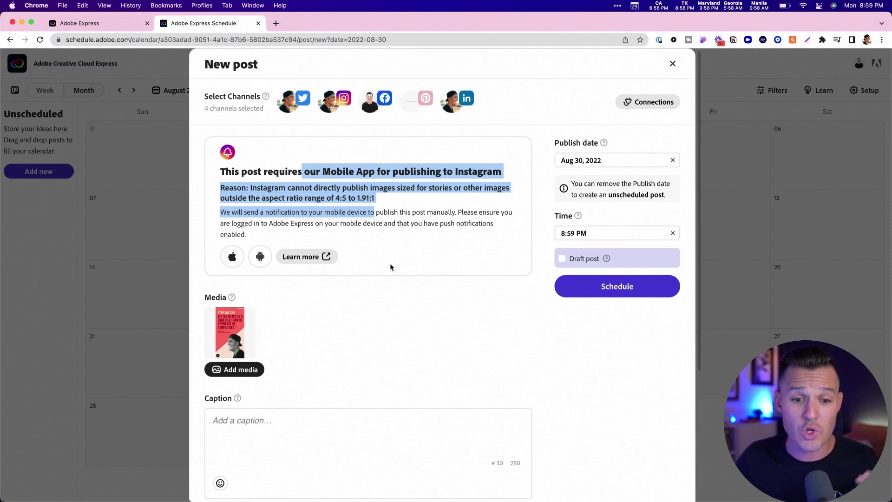
pyautogui.scroll(-6, 418, 278)
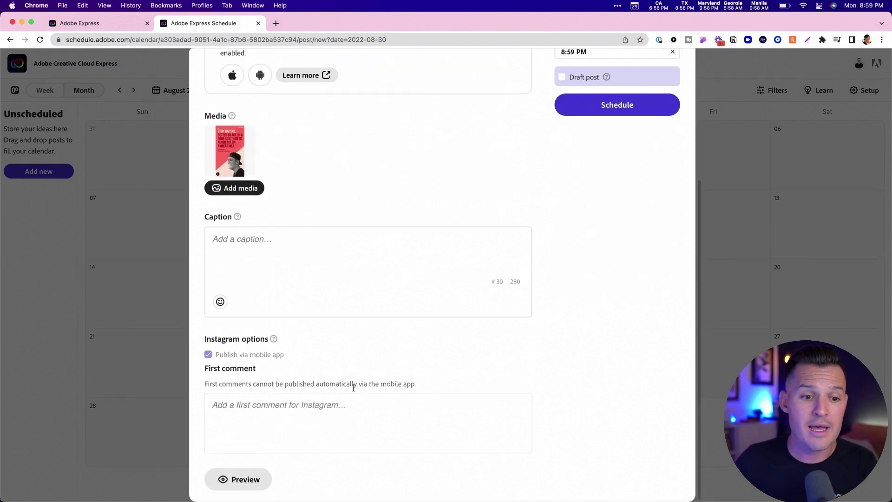
pyautogui.scroll(5, 518, 295)
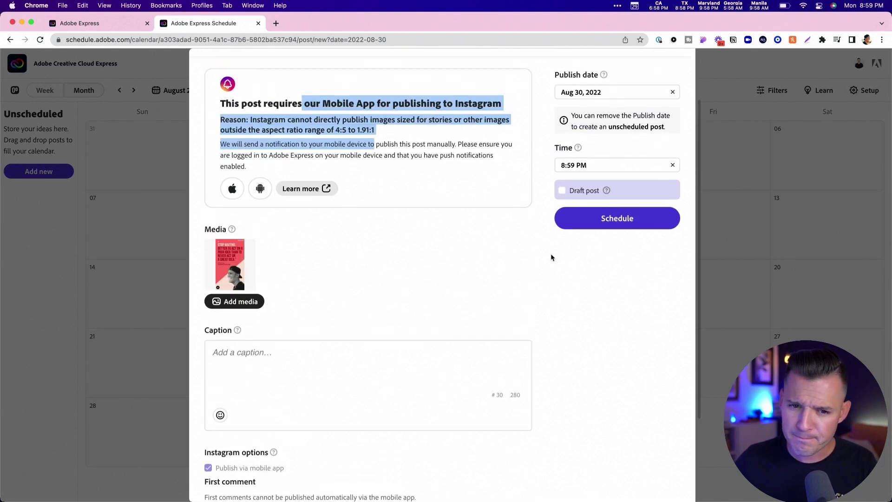
# - Schedule the post for Aug 31, 2022 at 2:59 AM
pyautogui.click(583, 227)
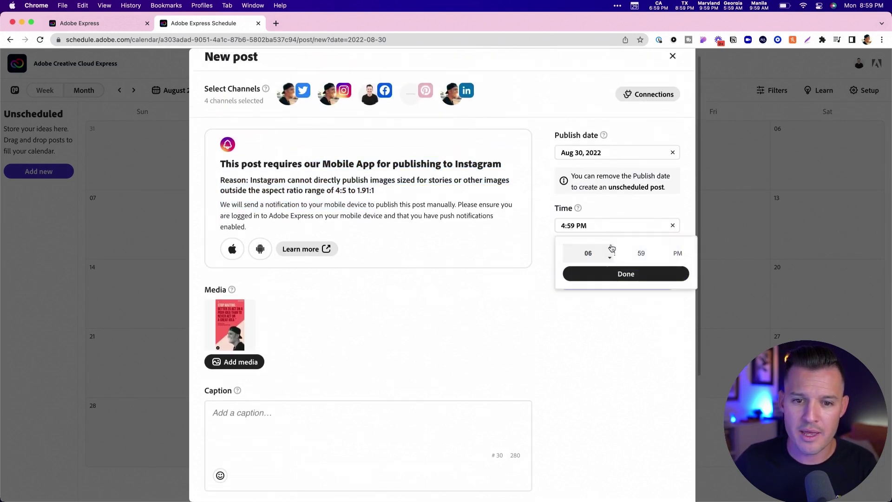
pyautogui.click(633, 153)
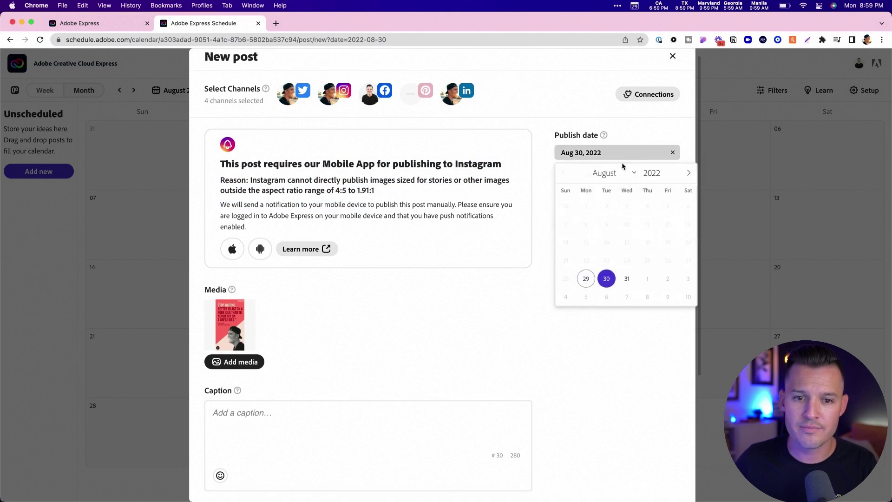
pyautogui.click(627, 279)
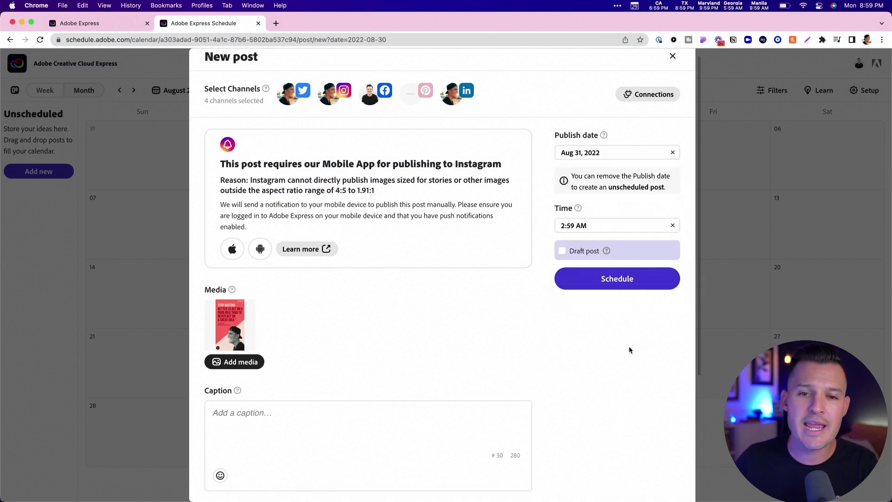
pyautogui.click(618, 281)
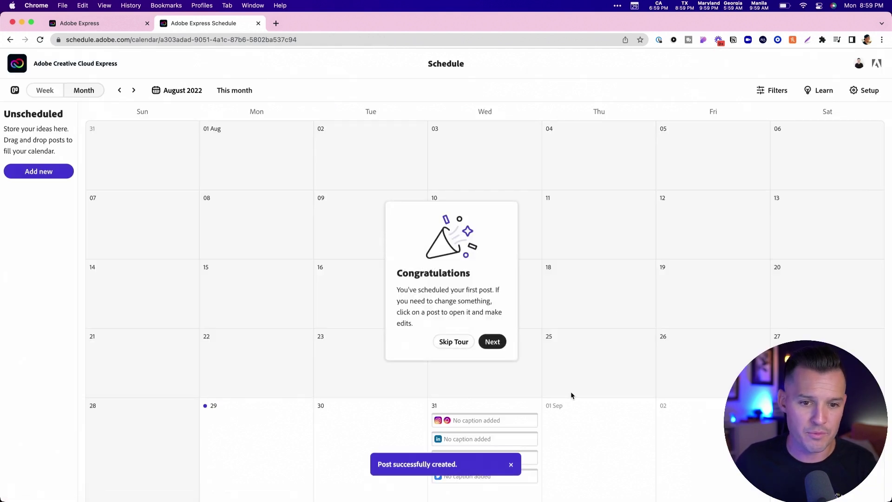
# - Skip the welcome tour, then review the Aug 31 Instagram post and close it unchanged
pyautogui.click(454, 341)
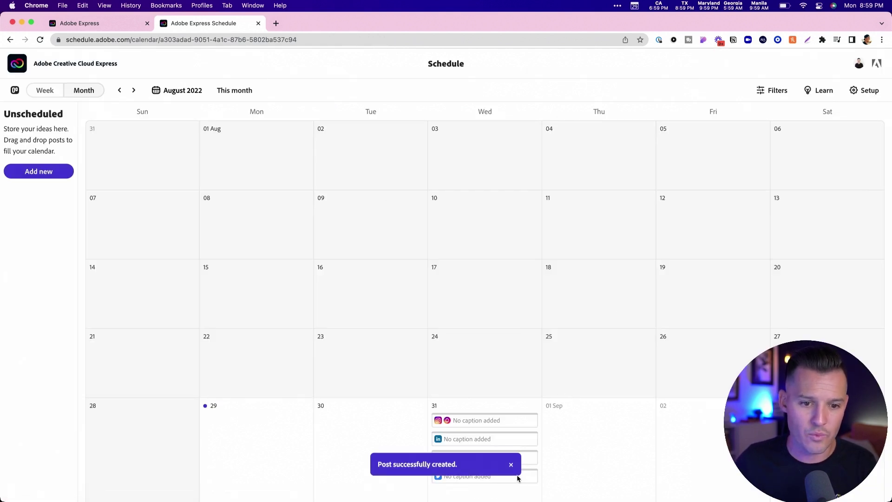
pyautogui.click(487, 424)
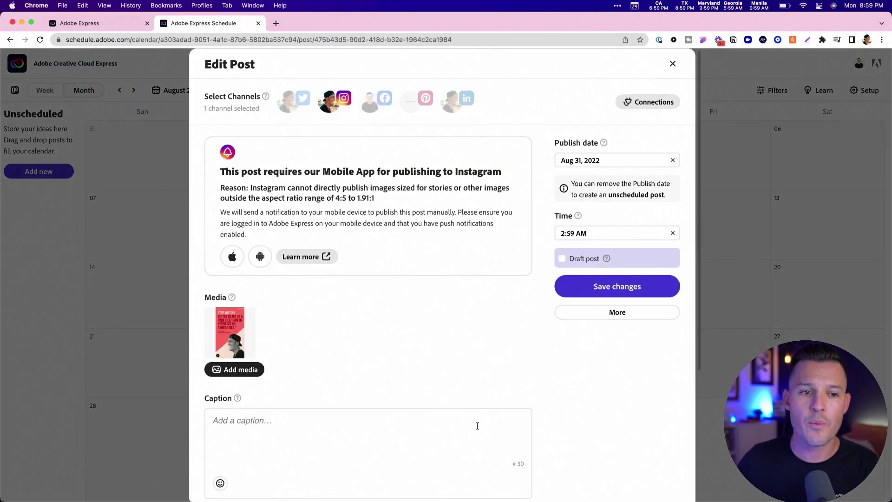
pyautogui.scroll(-5, 476, 426)
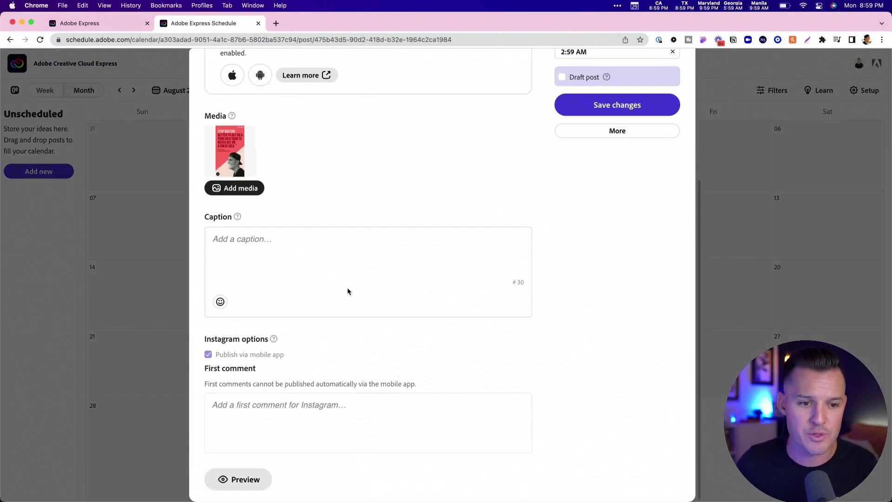
pyautogui.click(301, 403)
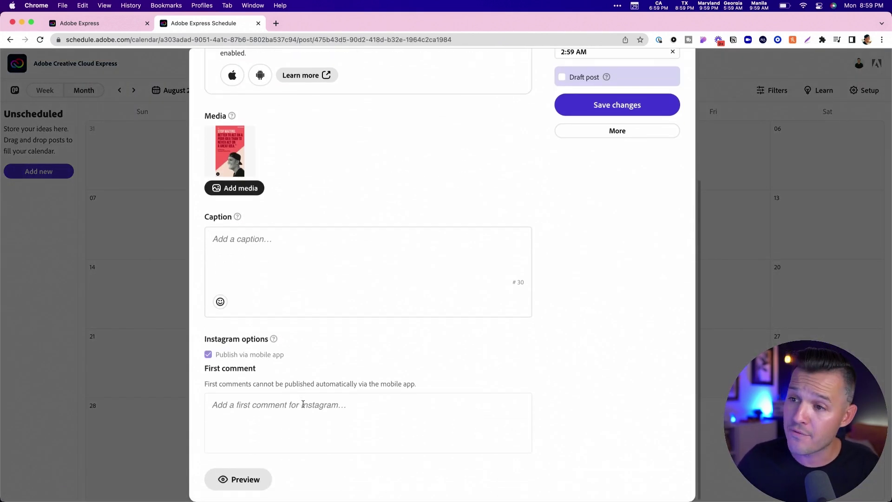
pyautogui.scroll(5, 412, 387)
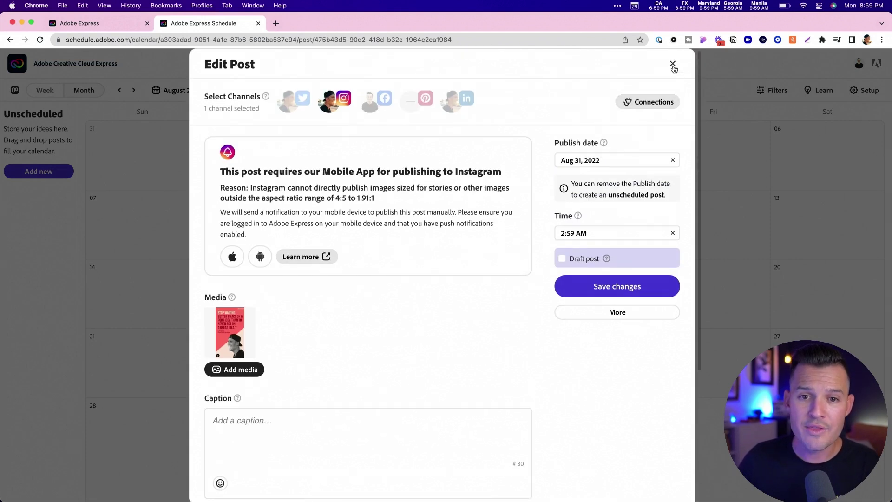
pyautogui.click(673, 65)
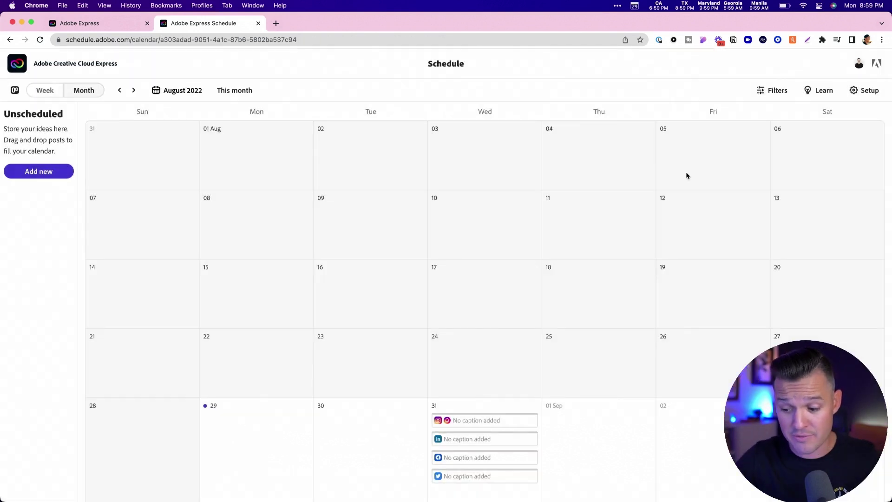